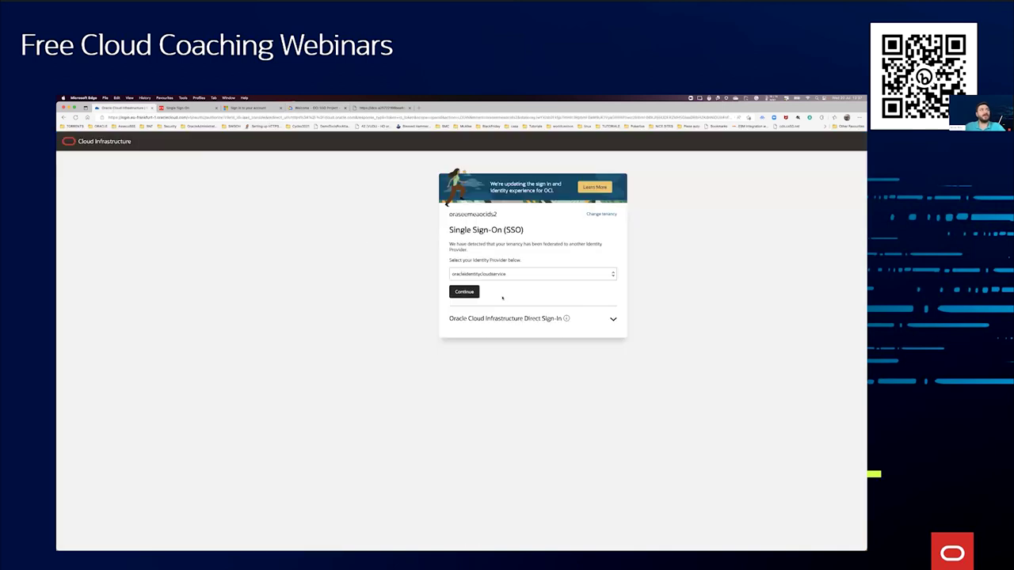
Sign in through Oracle SSO with account credentials and a one-time PIN to reach the Frankfurt Get Started page.
click(469, 291)
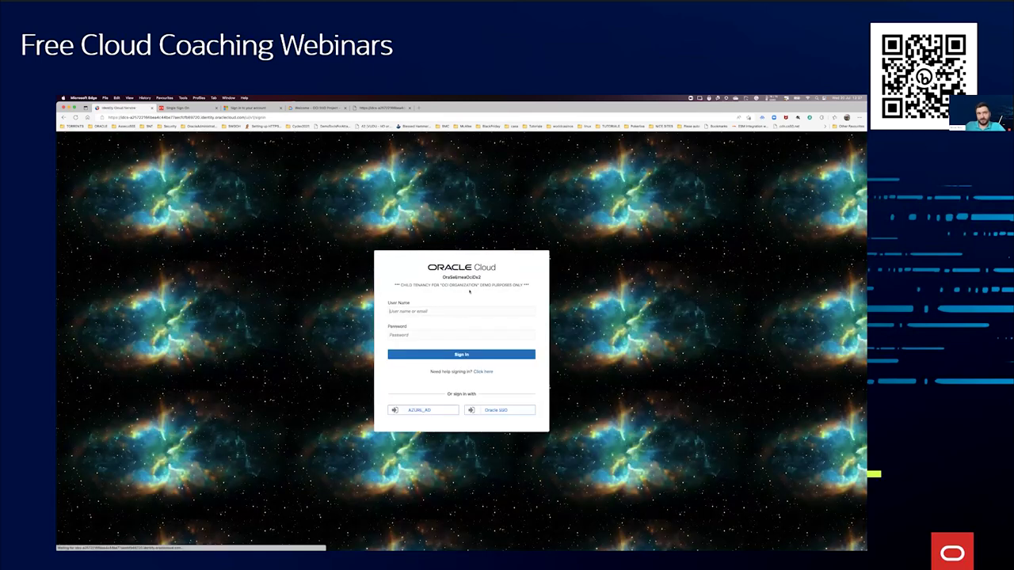
click(501, 411)
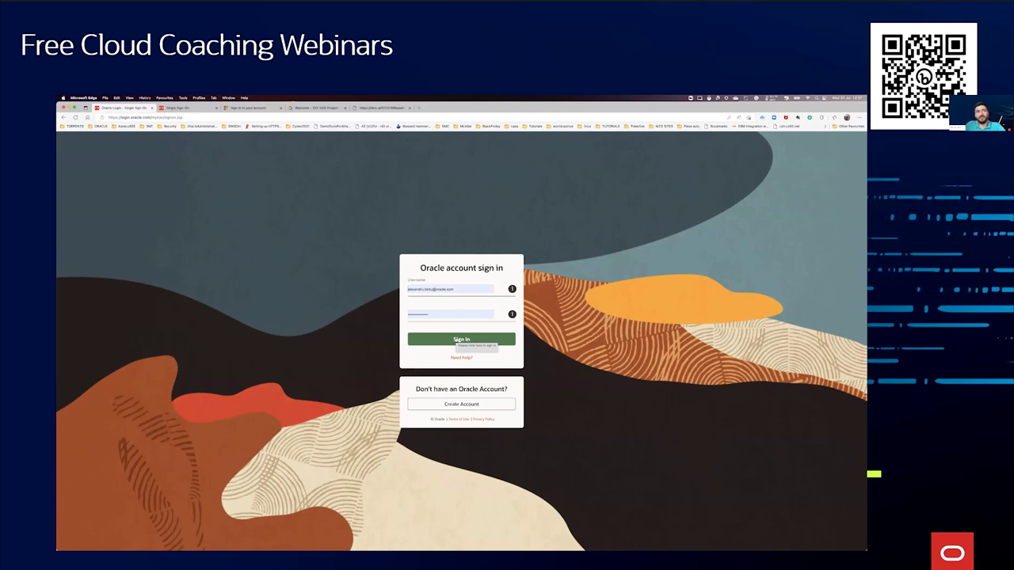
click(461, 339)
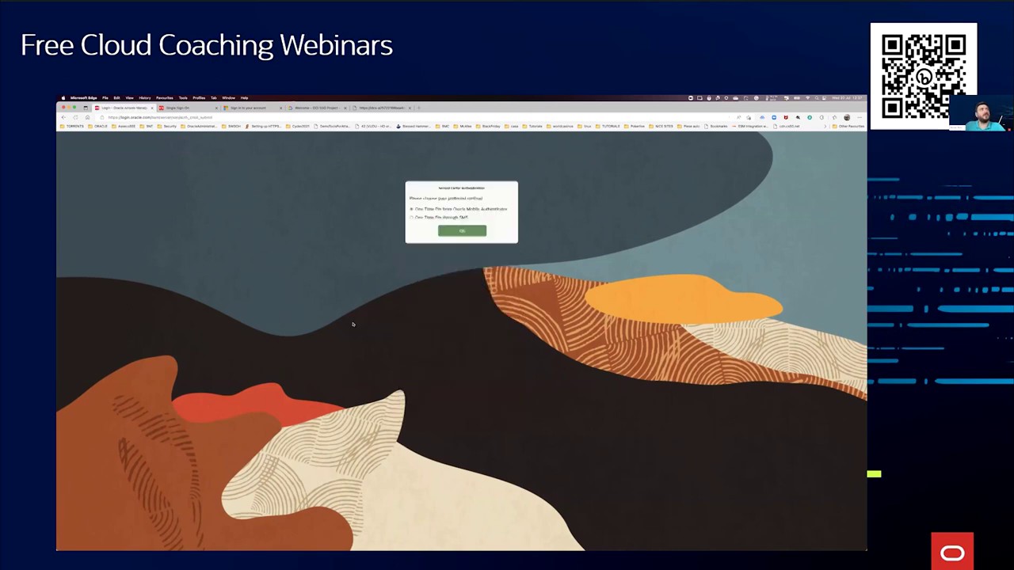
click(474, 232)
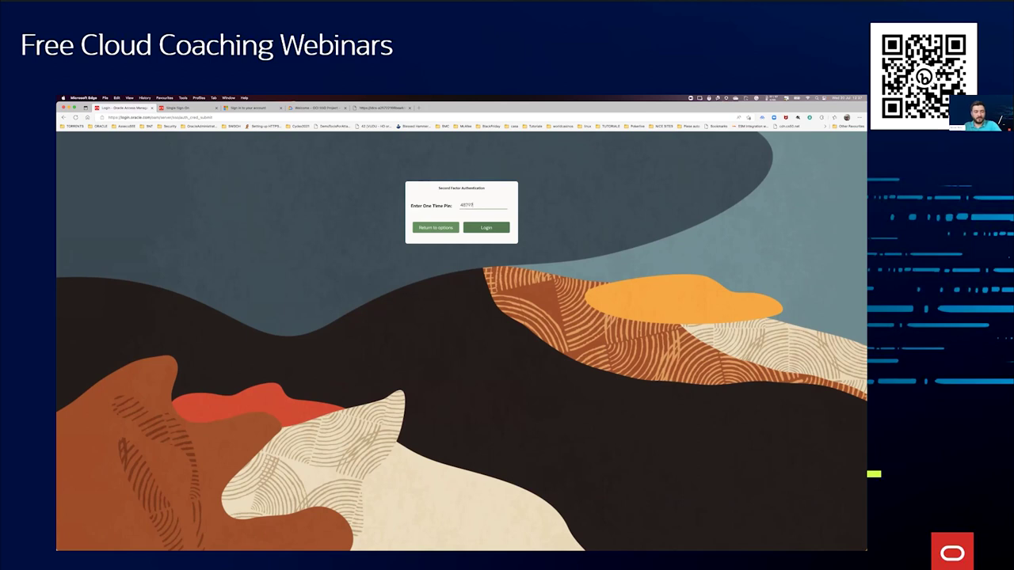
key(Return)
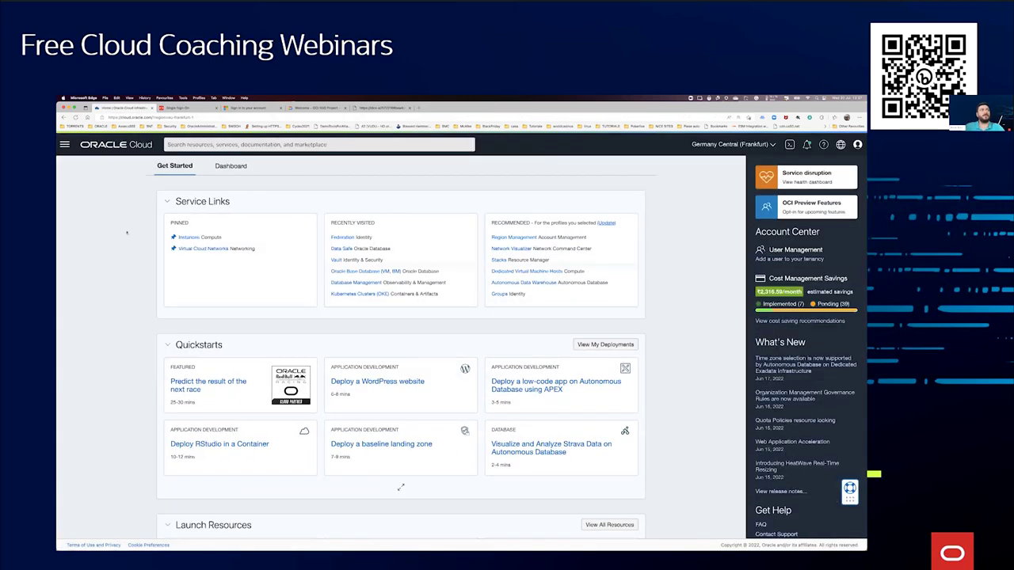
Go to Identity & Security > Federation and close the leftover sign-in pages.
click(65, 145)
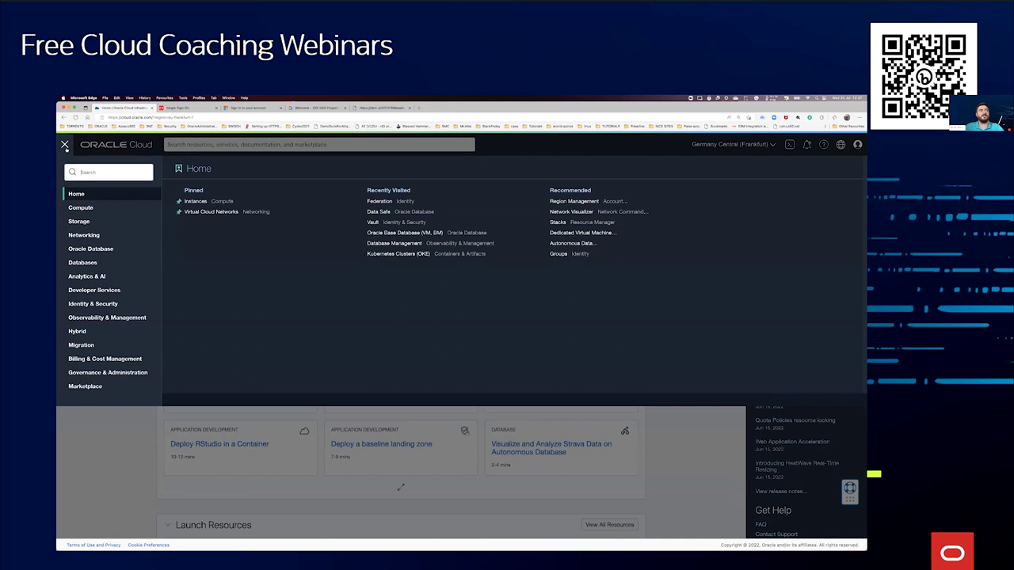
click(94, 304)
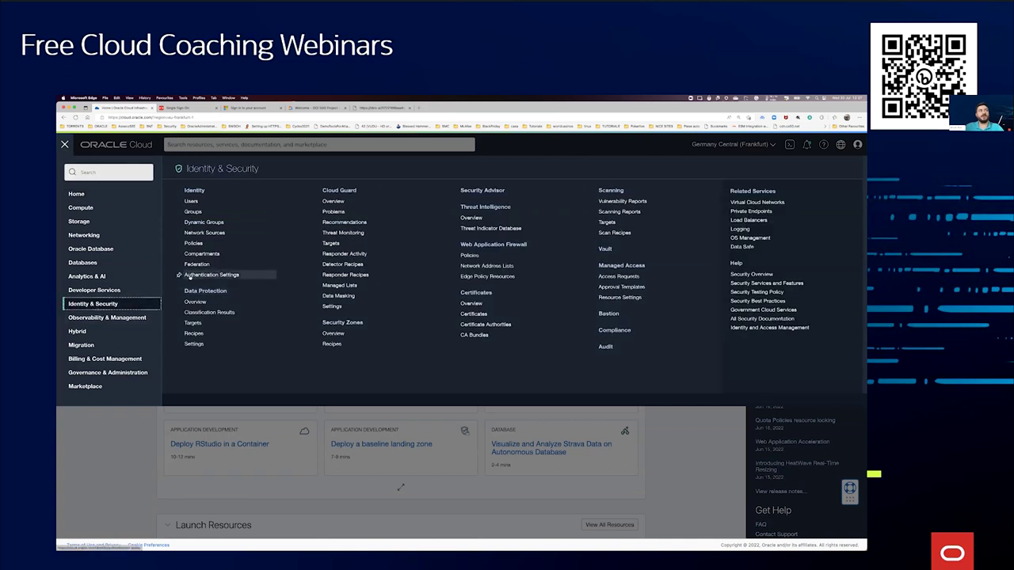
click(190, 265)
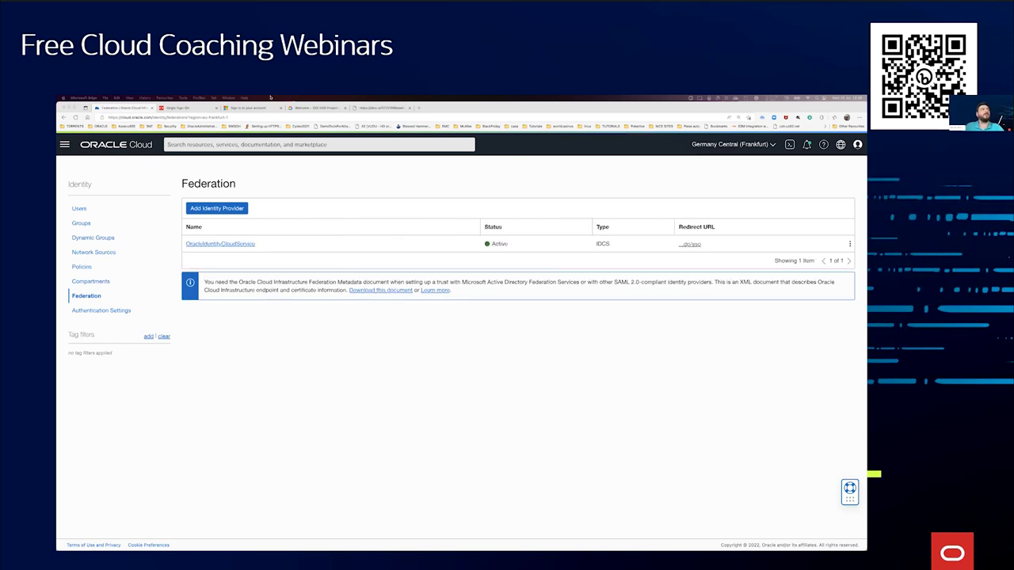
click(281, 108)
click(281, 108)
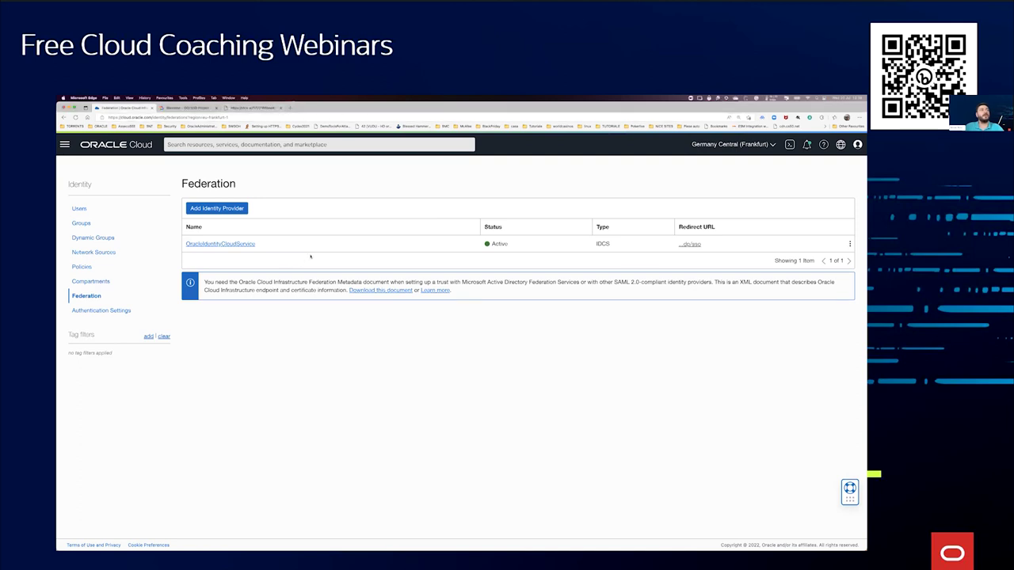
Open the OracleIdentityCloudService provider's Identity Cloud Service console, then move to the Google Cloud project.
click(234, 244)
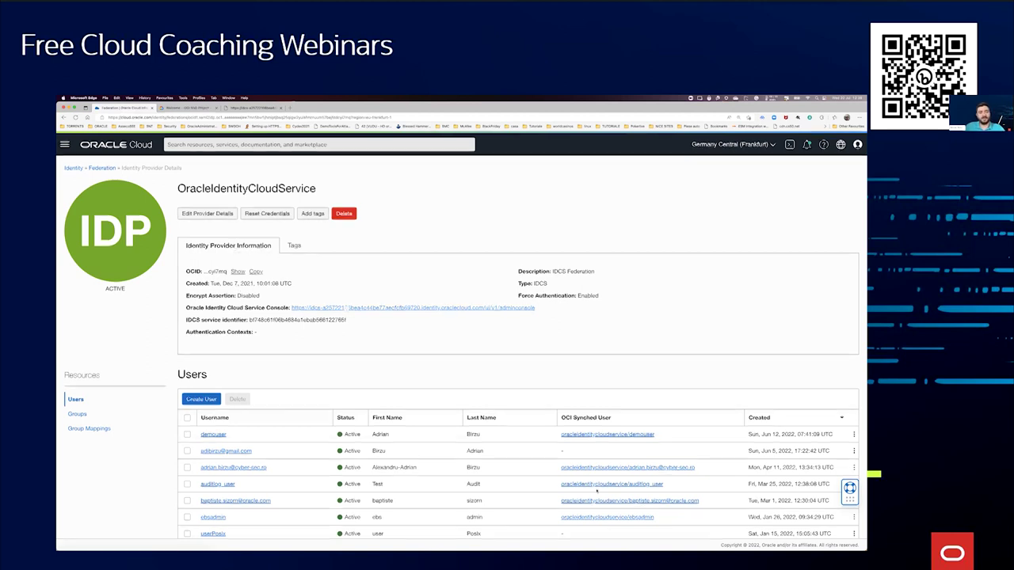
click(352, 308)
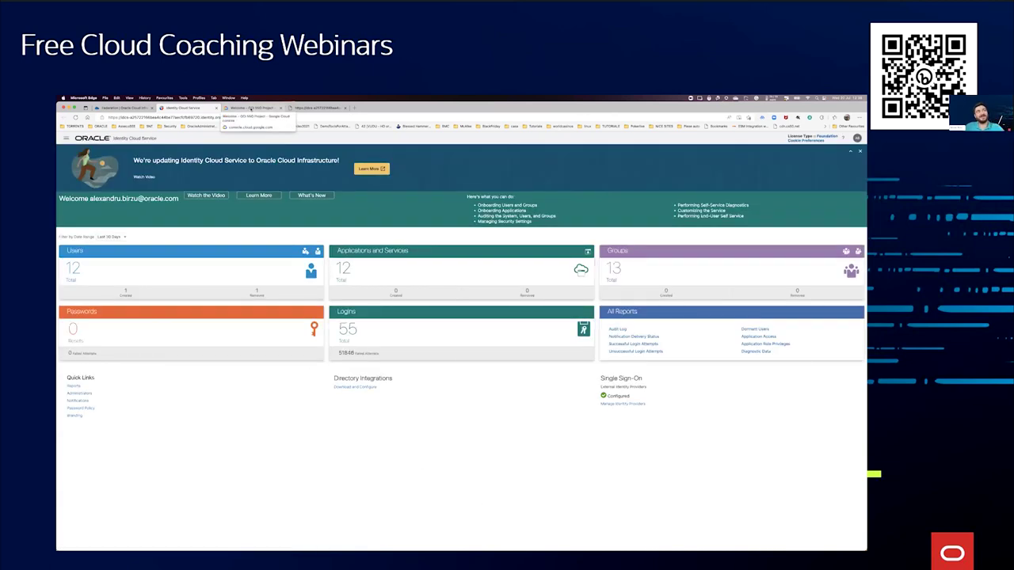
click(252, 108)
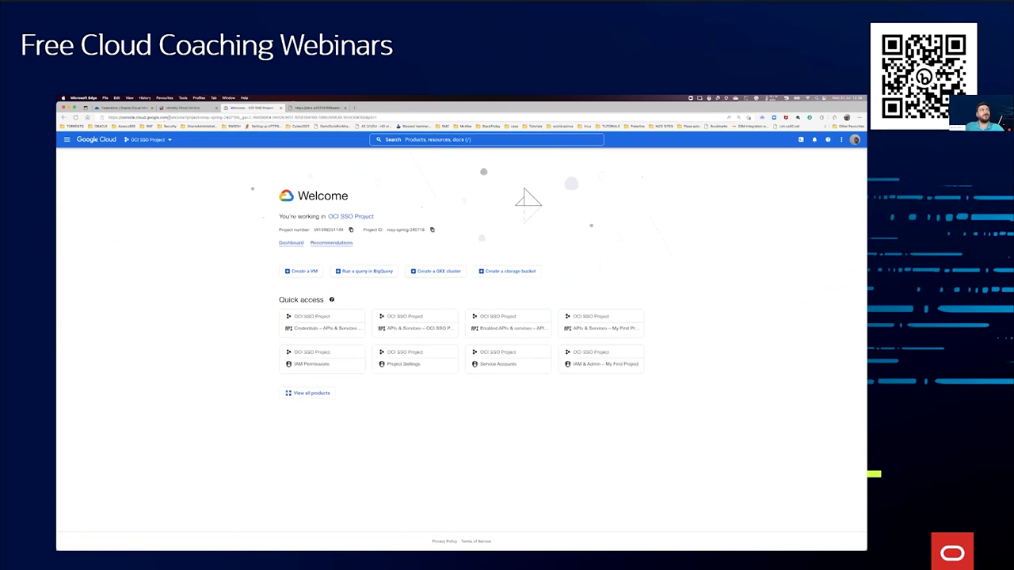
Reach the OCI SSO Project's Credentials page via APIs & Services and bring up the Create Credentials choices.
drag(169, 117, 110, 117)
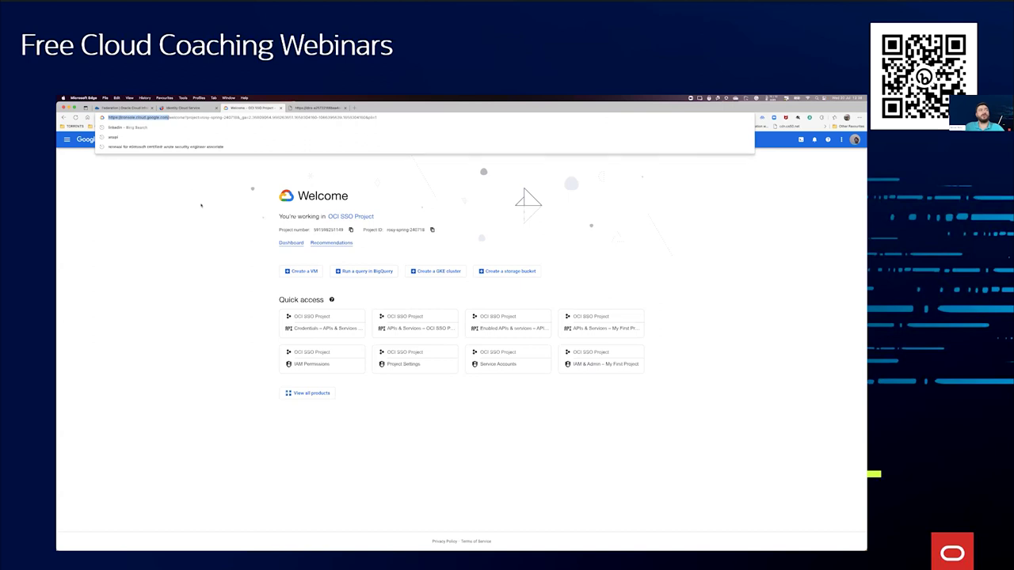
click(265, 333)
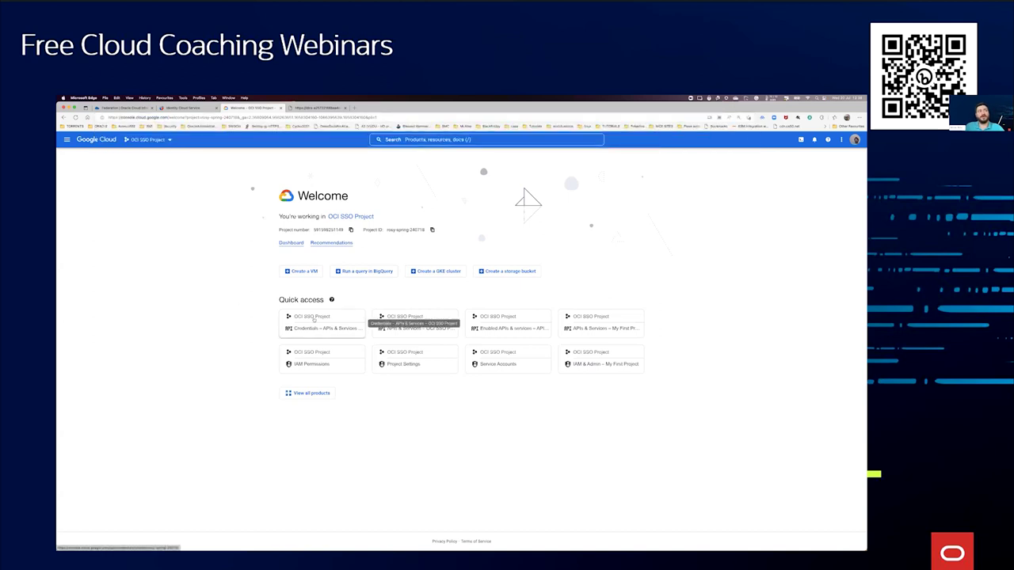
click(314, 318)
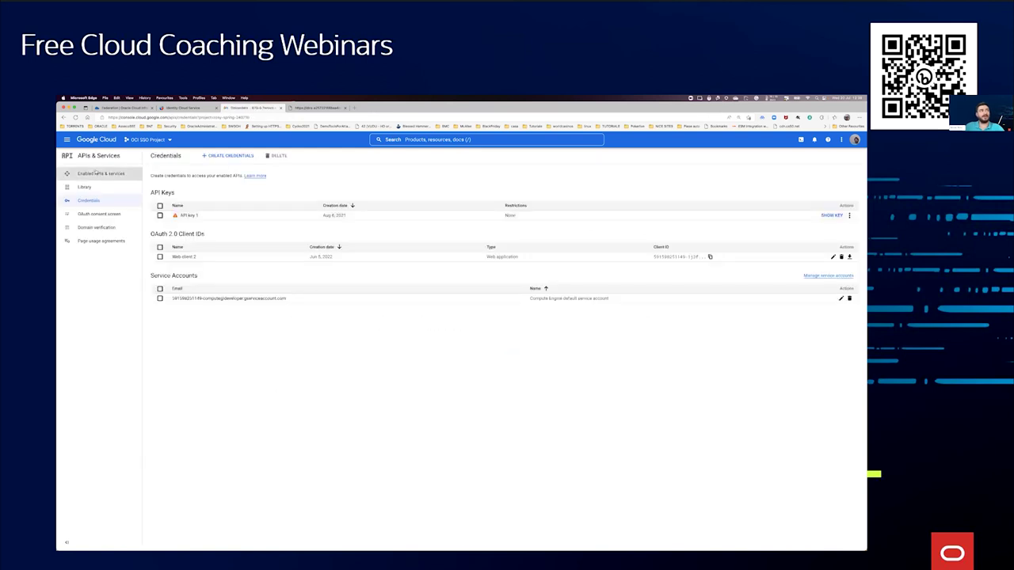
click(86, 140)
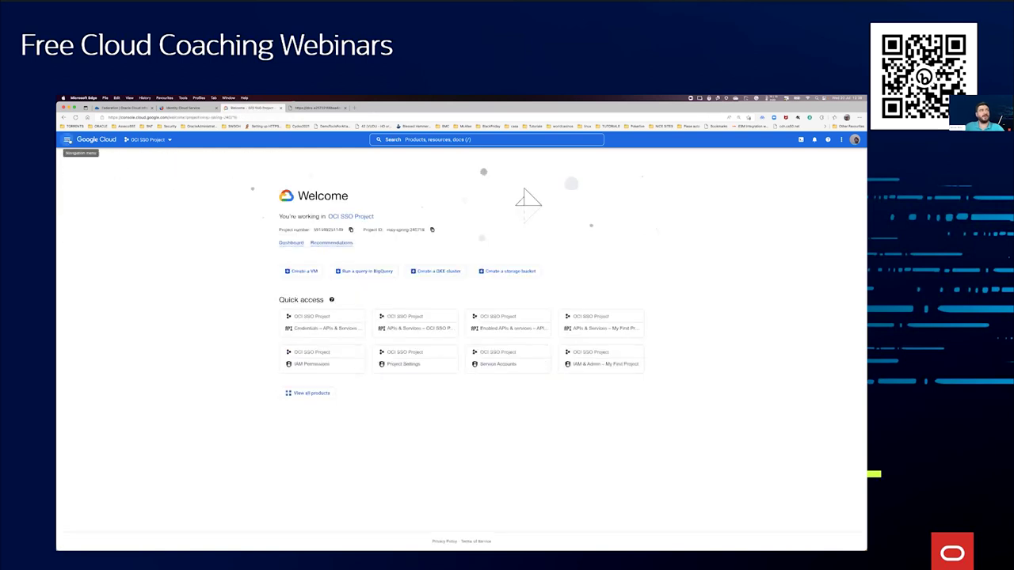
click(67, 139)
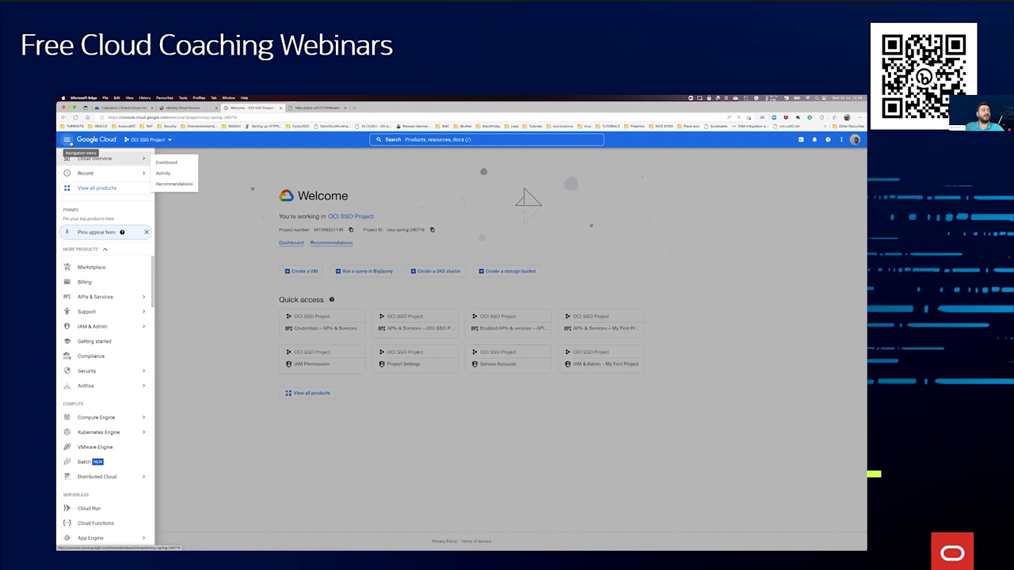
click(73, 297)
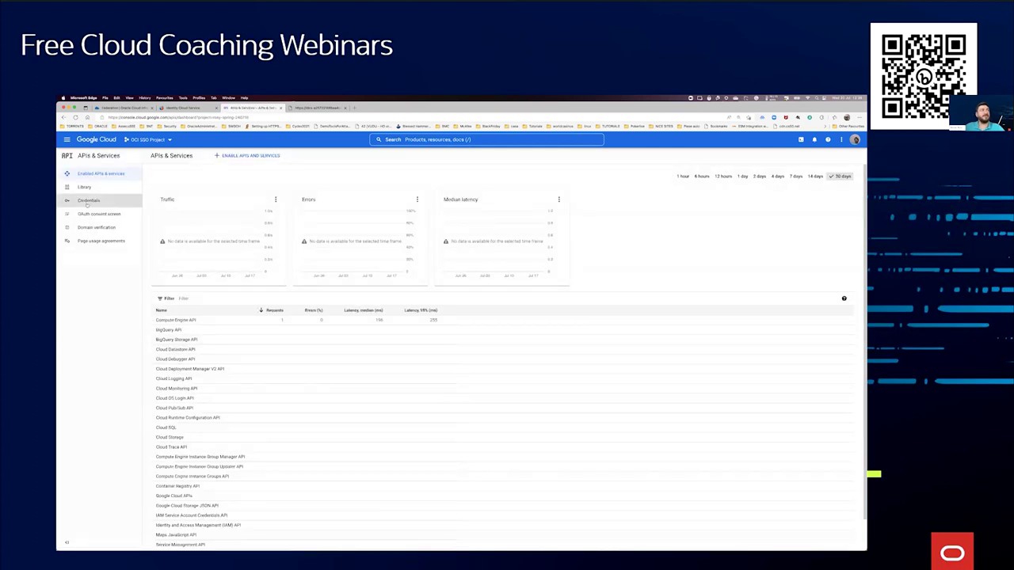
click(88, 201)
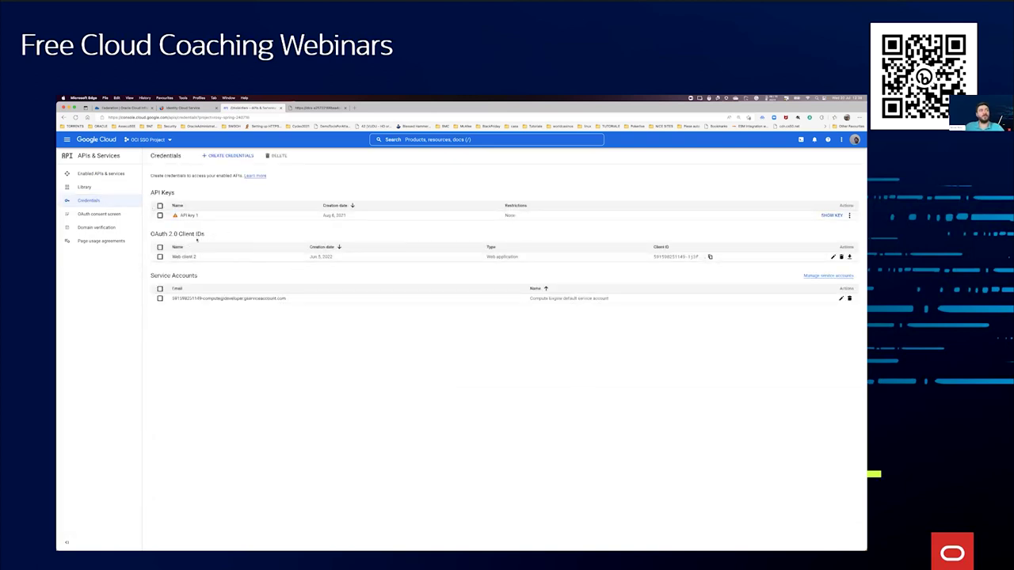
drag(204, 234, 151, 234)
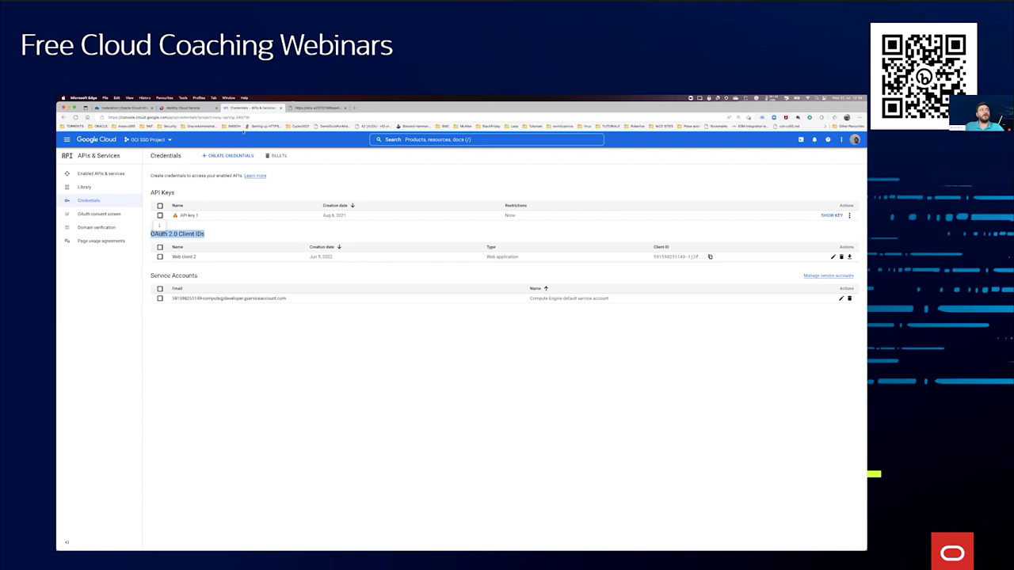
click(229, 156)
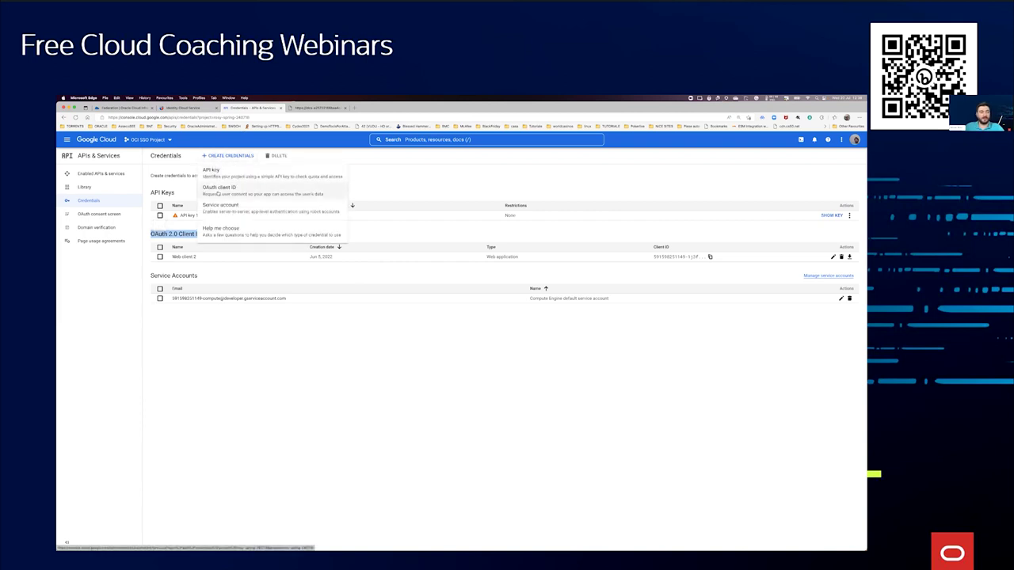
Start a new OAuth client ID of type Web application and add a redirect URI entry.
click(217, 193)
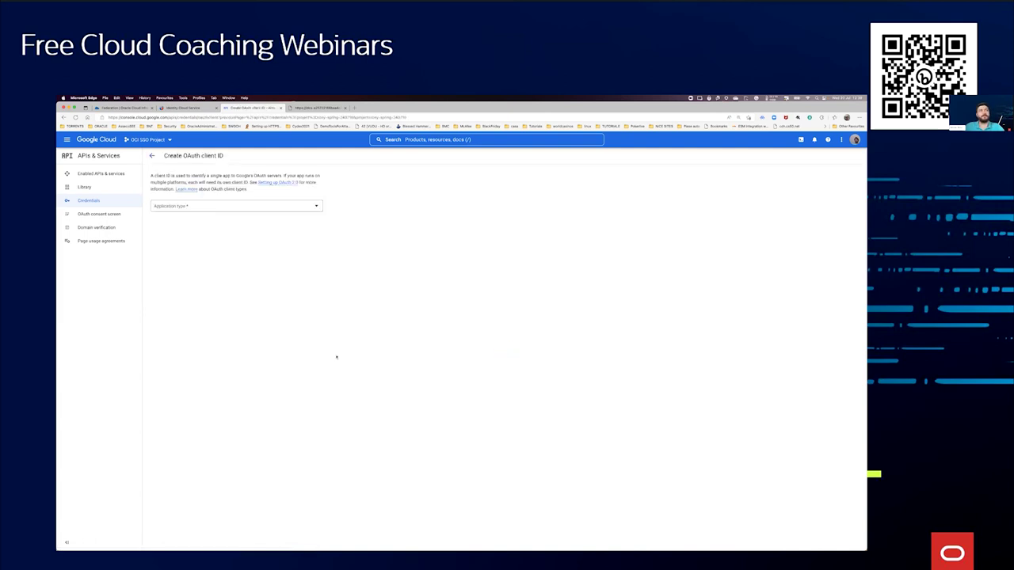
click(197, 208)
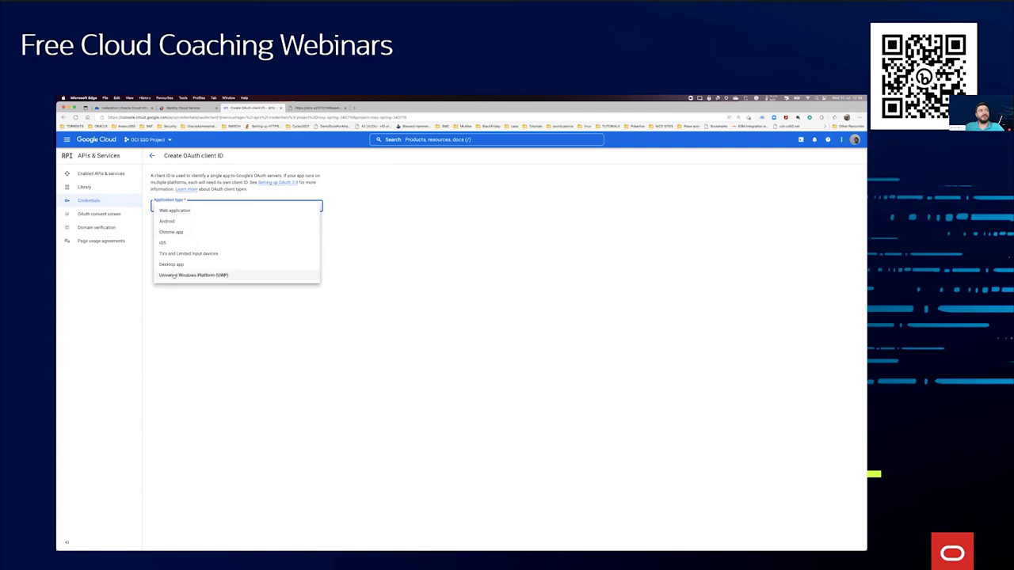
click(186, 211)
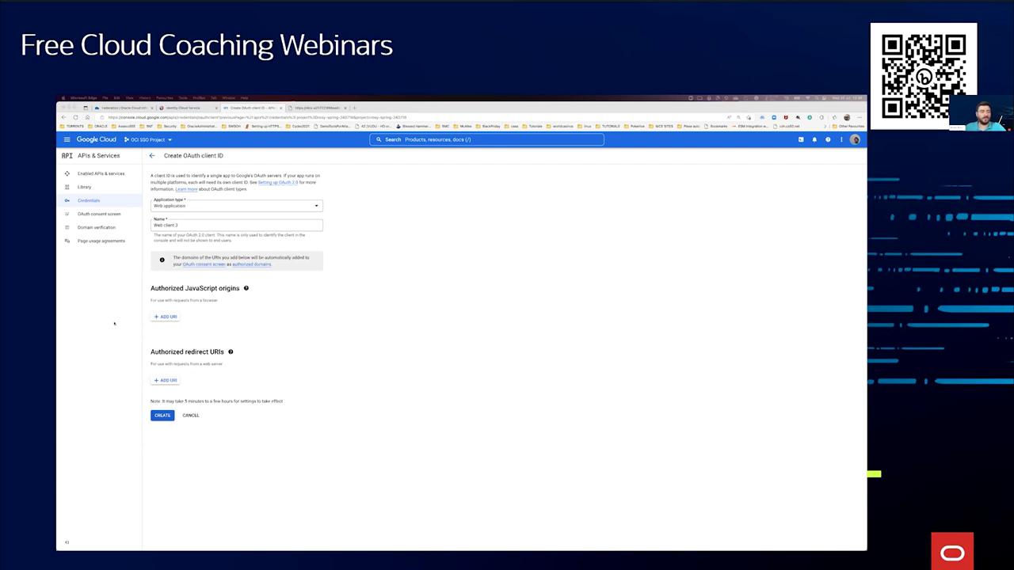
click(166, 381)
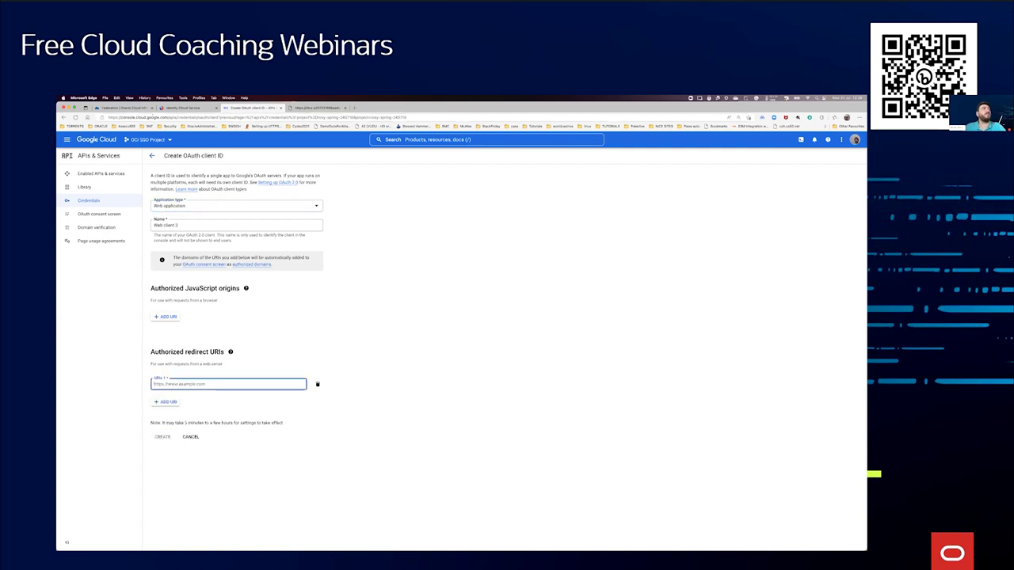
Set the redirect URI to the IDCS URL plus :443/oauth2/v1/social/callback, create the client, copy its ID.
click(172, 107)
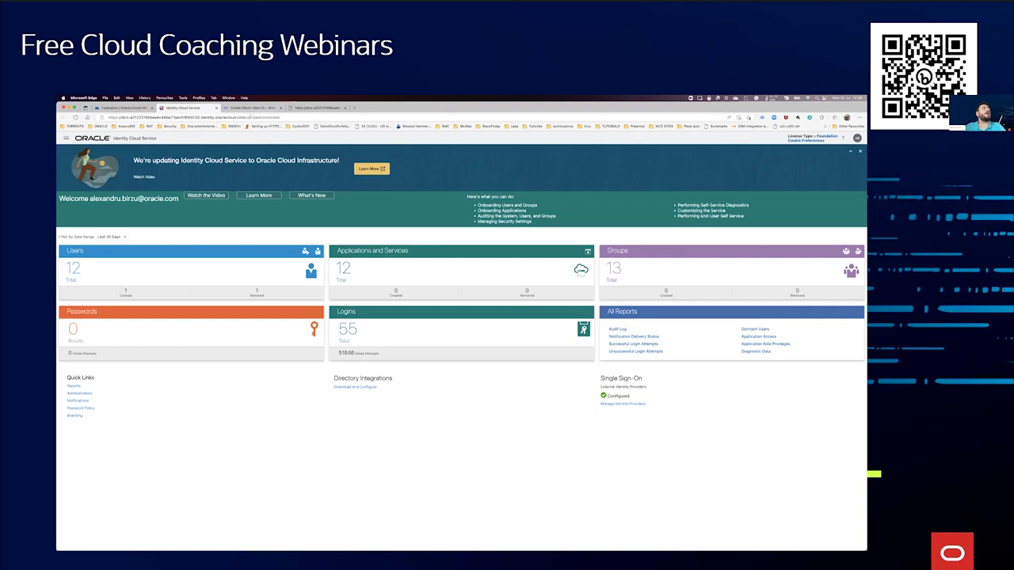
click(245, 117)
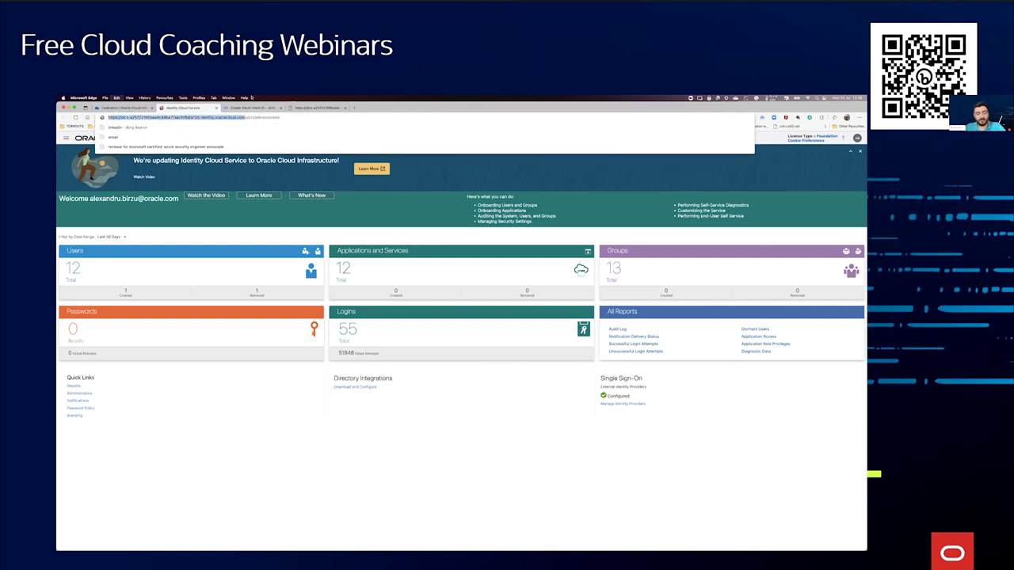
click(251, 108)
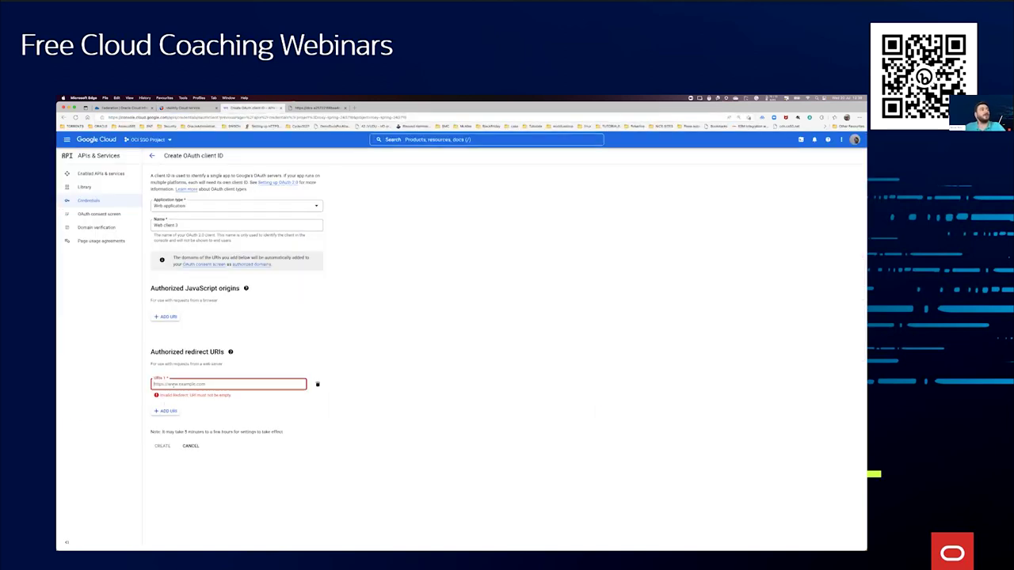
text(https://idcs-a25722166bce4c48be77aecfcfb69720.identity.oraclecloud.com/)
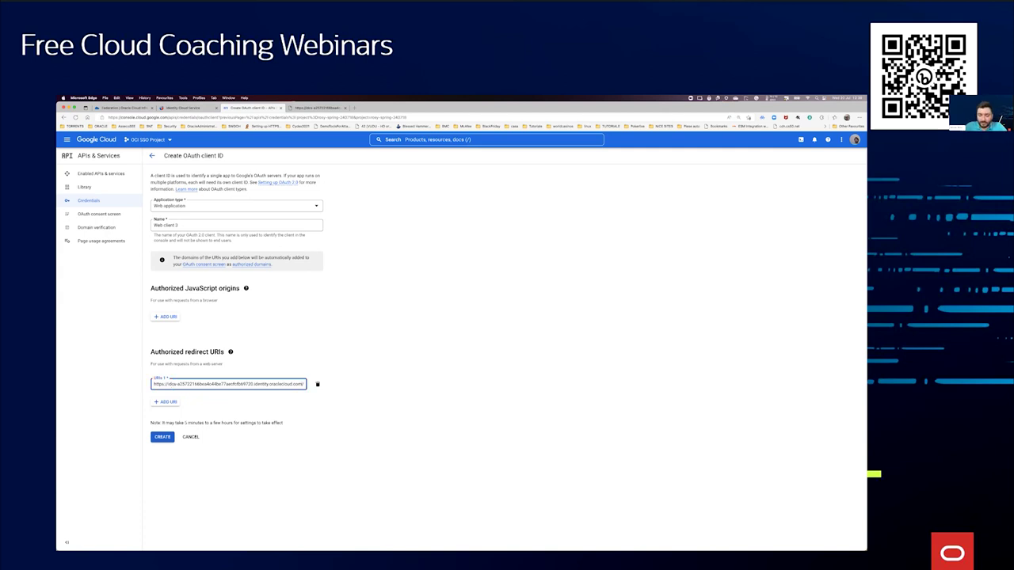
key(BackSpace)
text(:443)
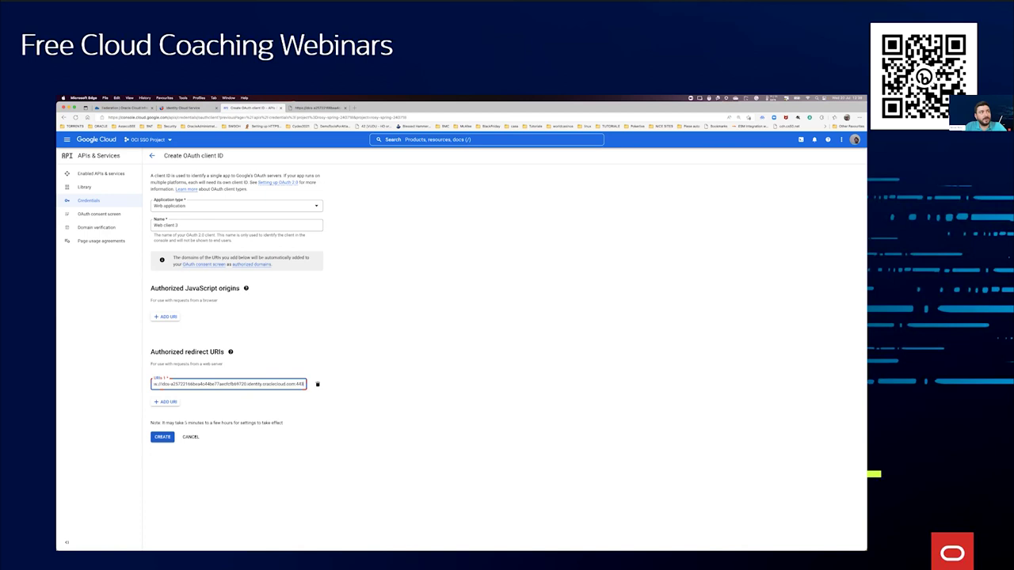
text(/)
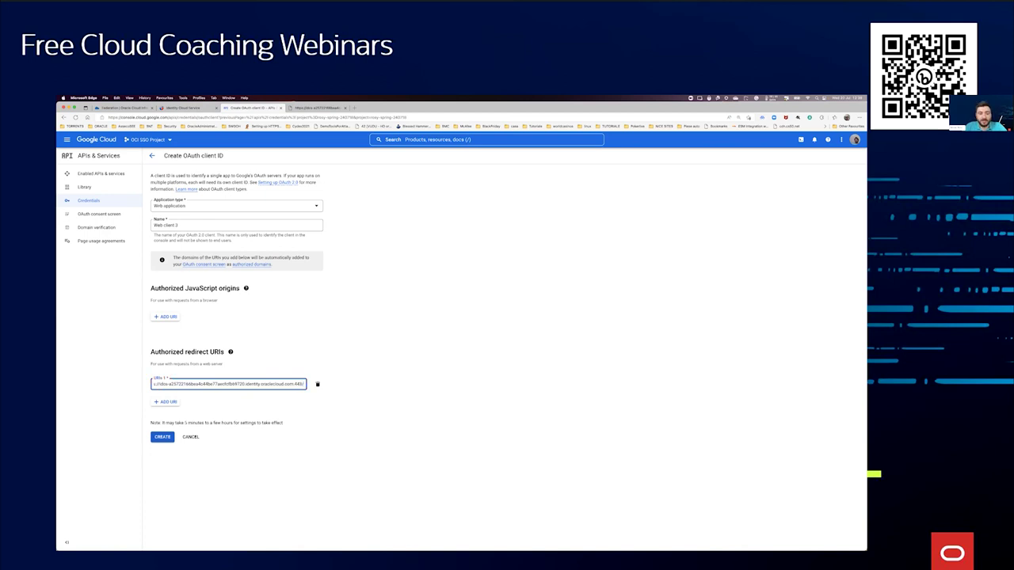
text(oaut)
text(h)
text(2)
text(/)
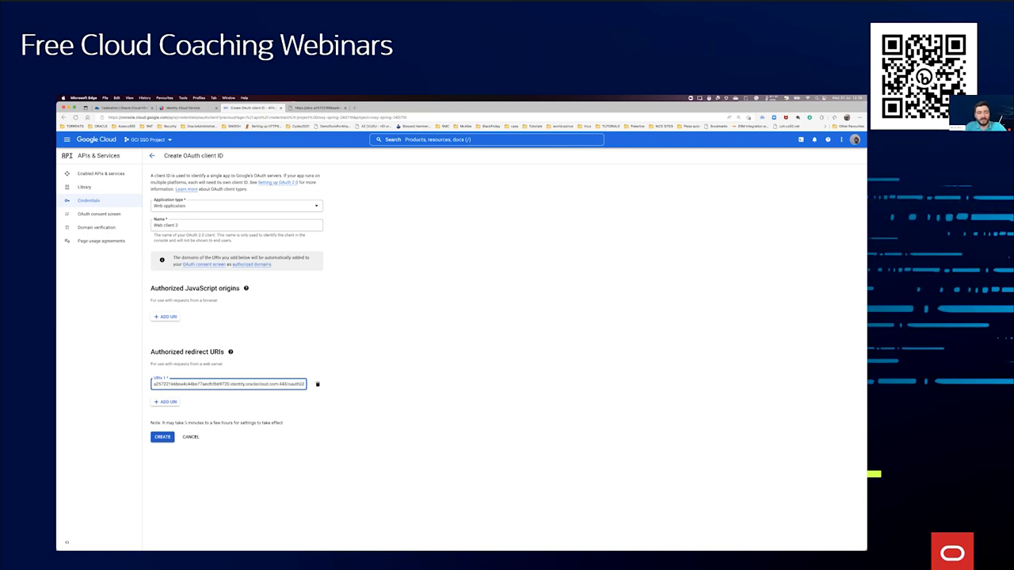
text(v1/socia)
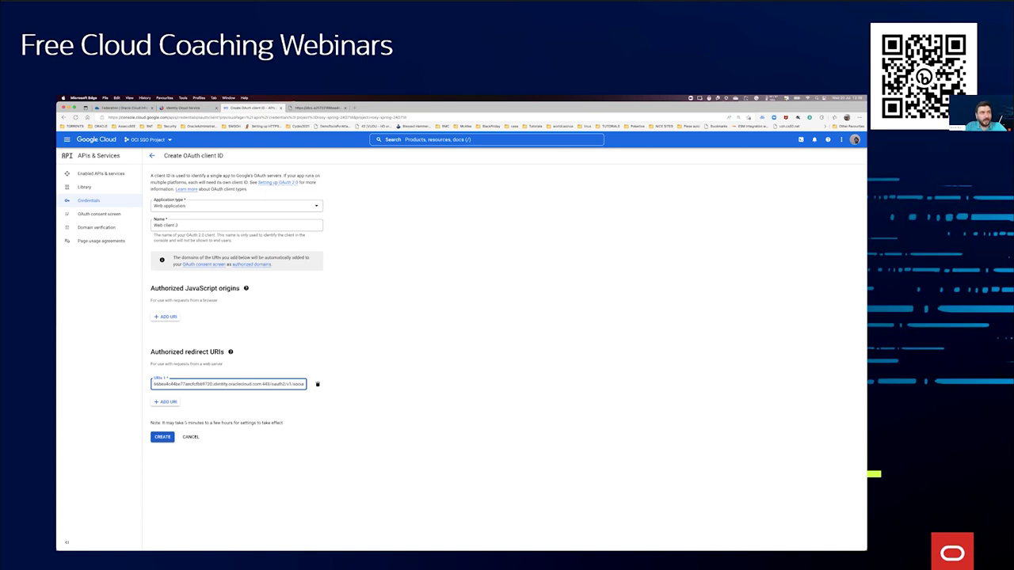
text(l/callback)
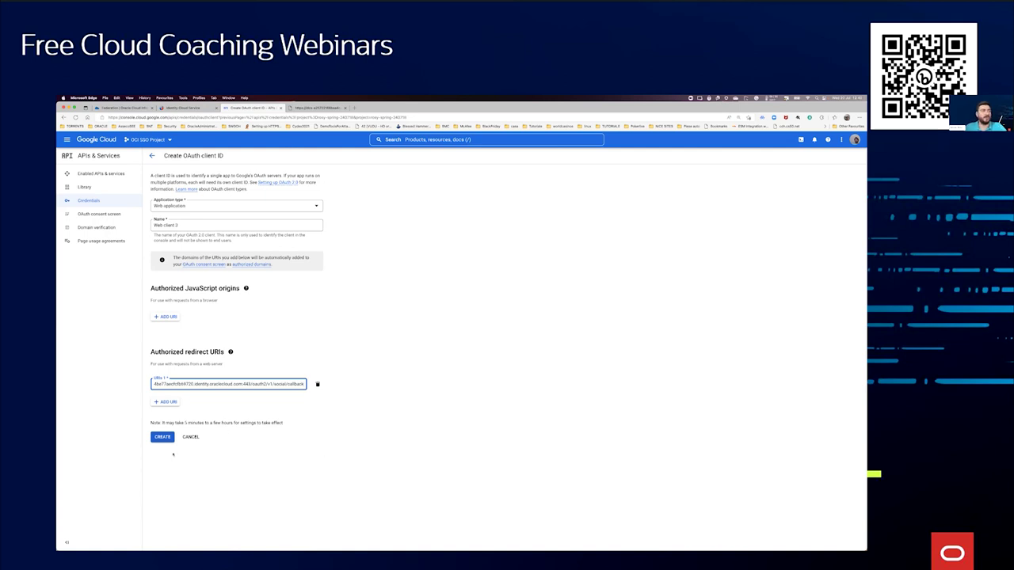
click(162, 436)
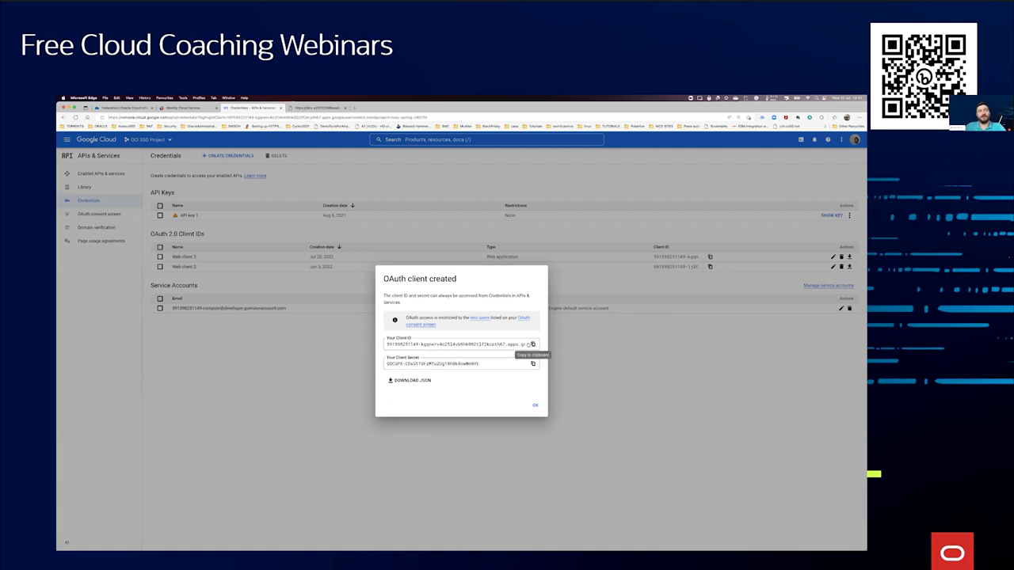
click(532, 344)
Under Security > Identity Providers, begin adding a Google social provider, typing 'Goog' as its name.
click(200, 109)
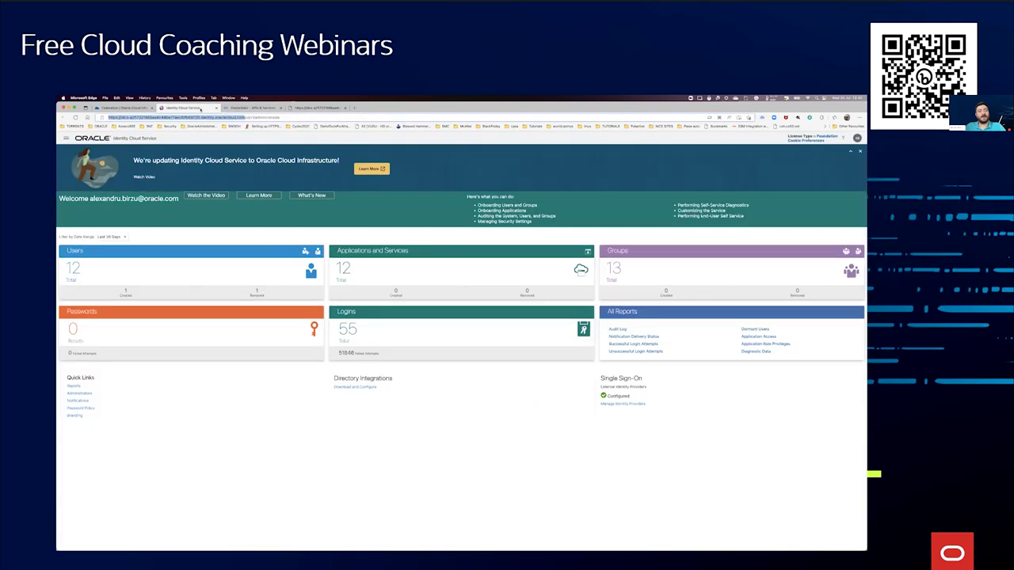
click(66, 138)
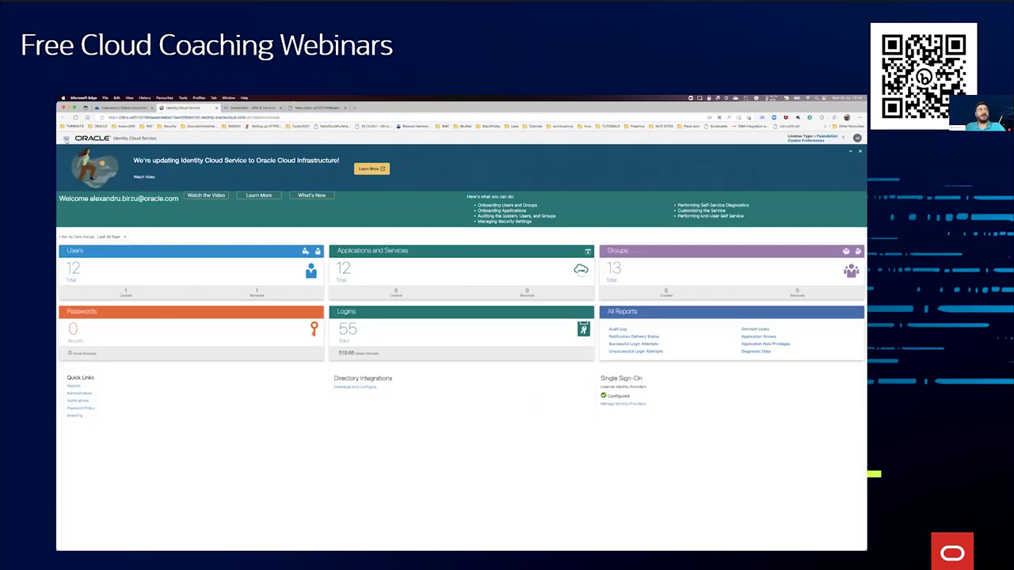
click(105, 248)
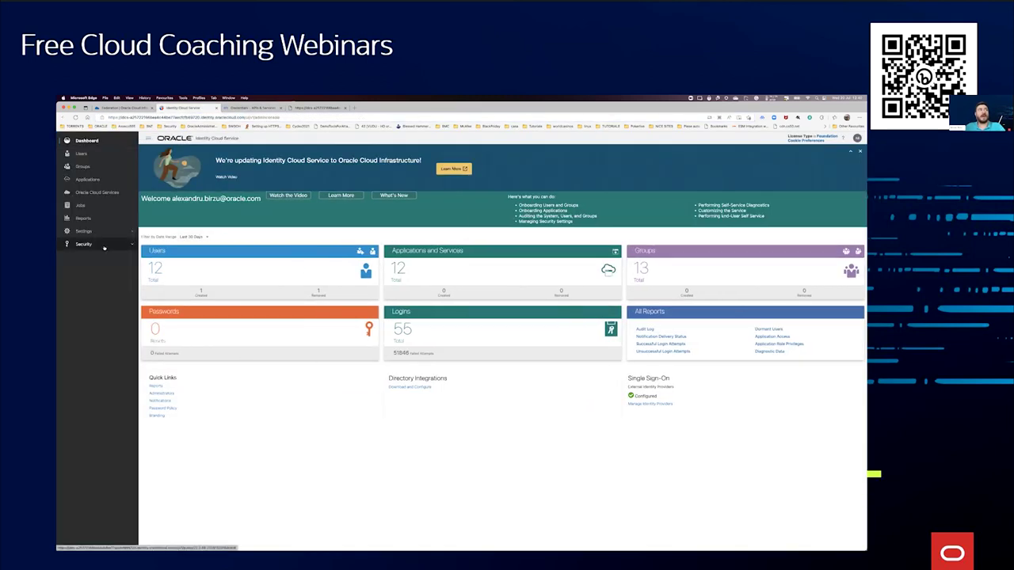
click(98, 298)
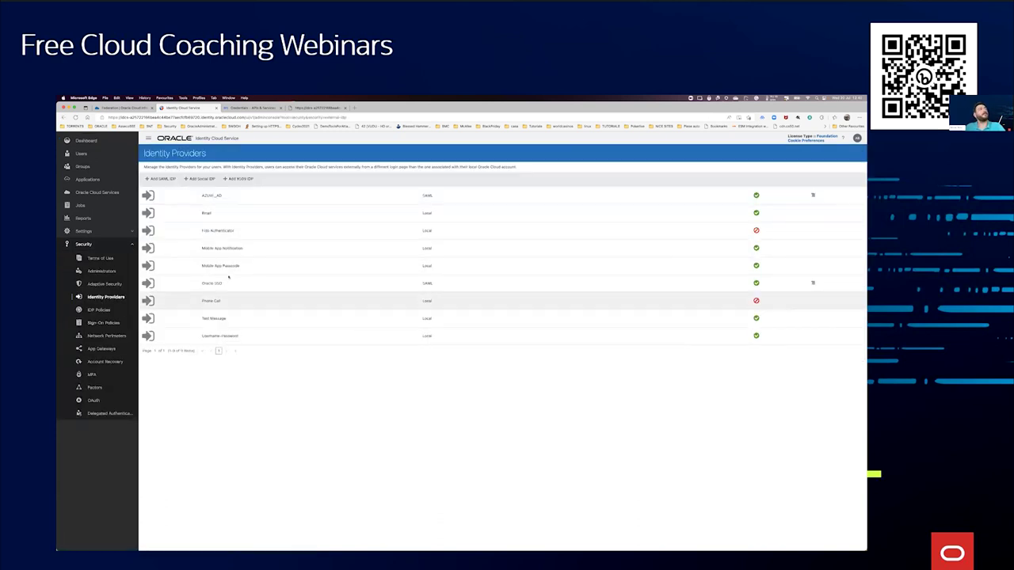
click(199, 178)
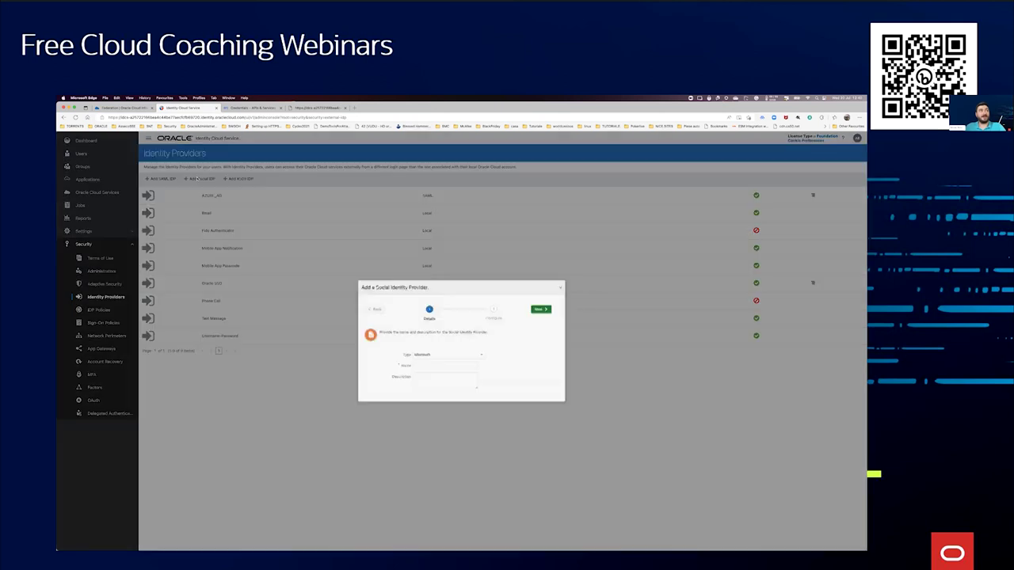
click(448, 355)
click(419, 372)
click(436, 366)
text(G)
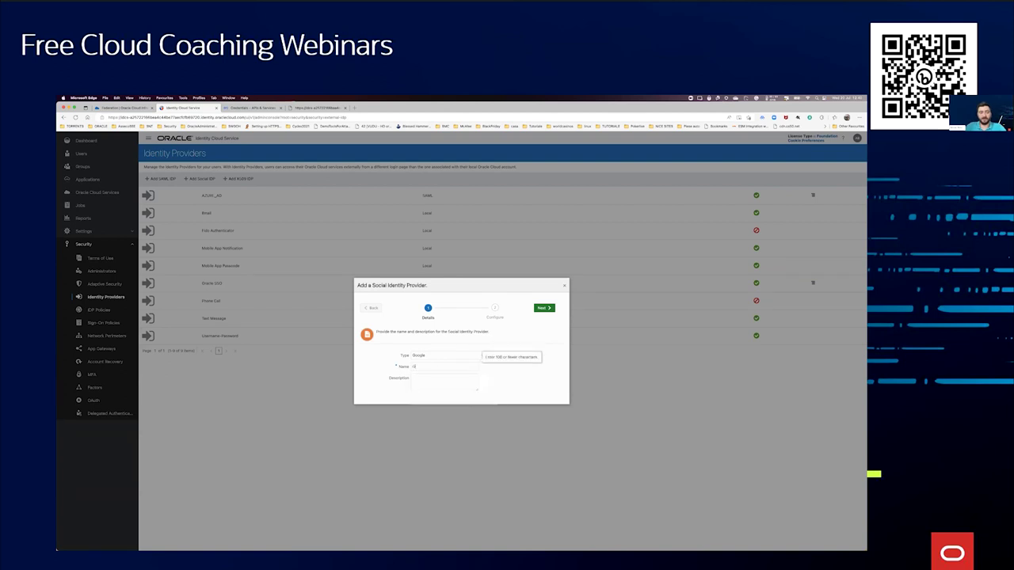
text(oogle)
click(544, 307)
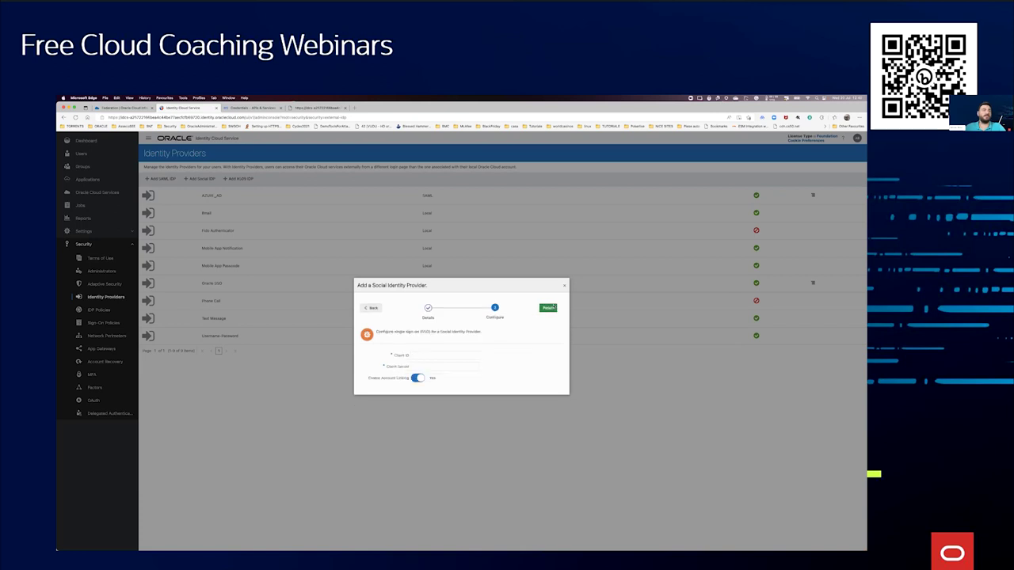
Paste the Google client ID and client secret, keep account linking on, and finish creating the provider.
click(435, 355)
key(super+v)
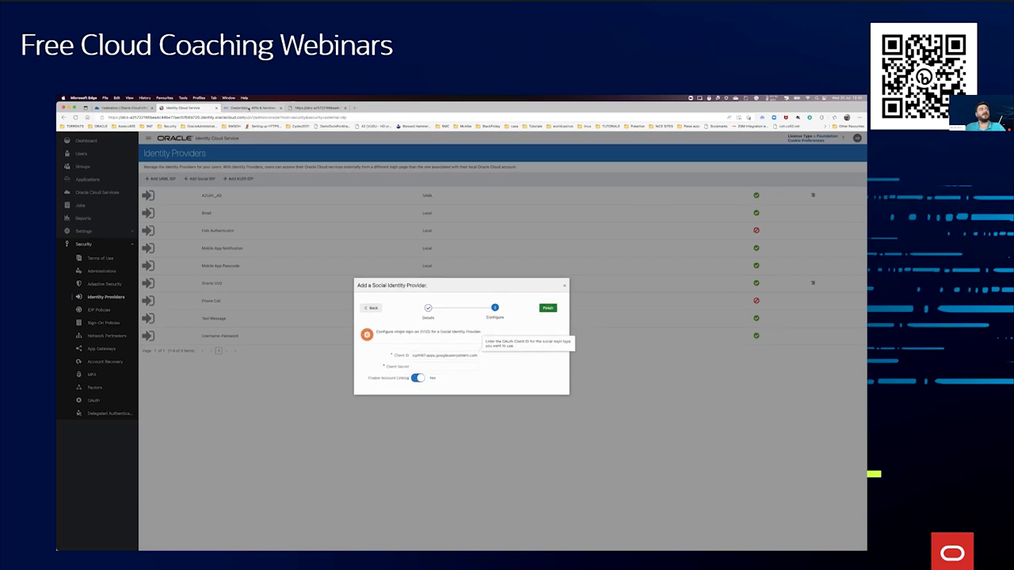
click(255, 106)
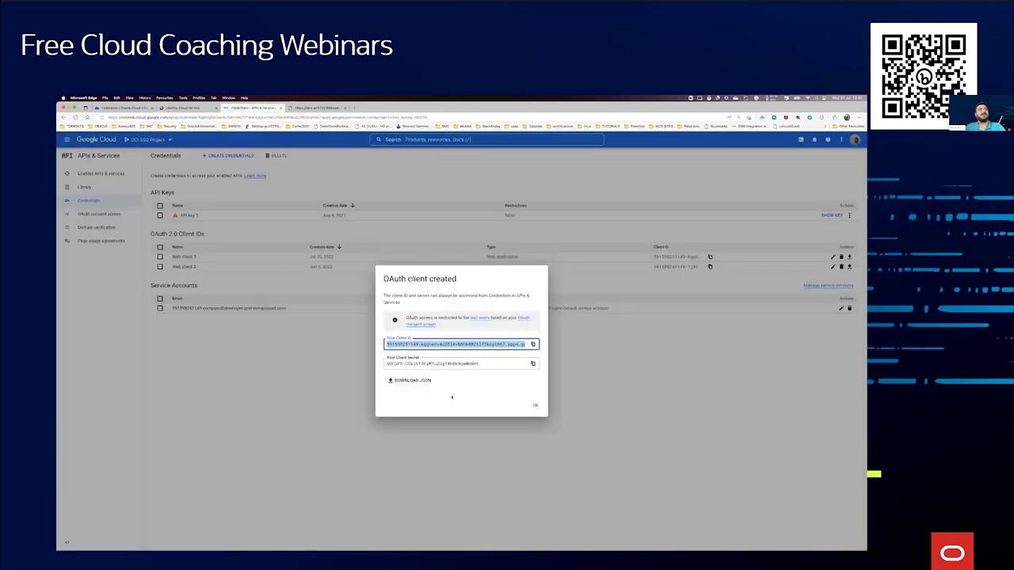
click(533, 363)
click(190, 107)
click(431, 367)
key(super+v)
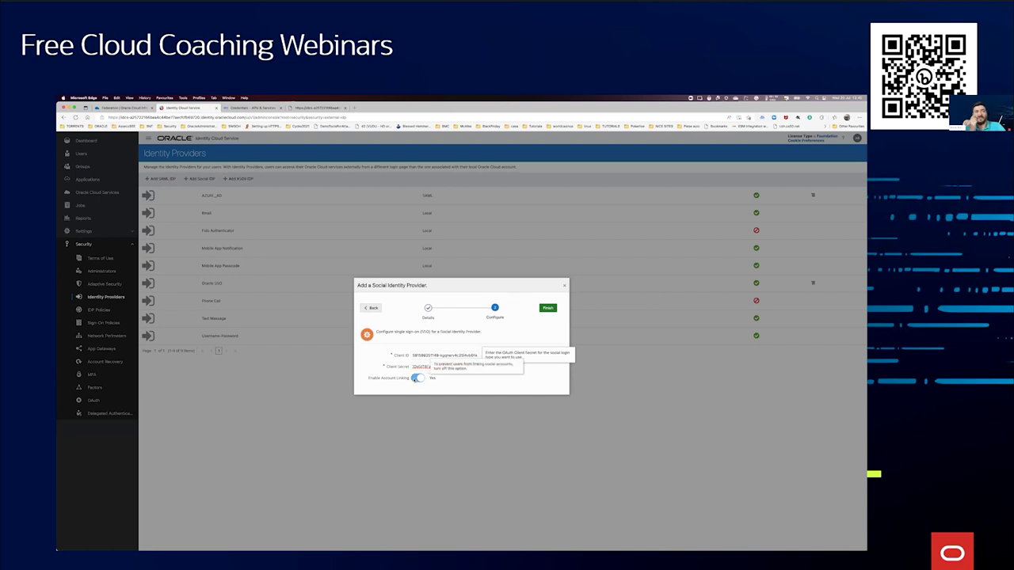
click(415, 378)
click(415, 378)
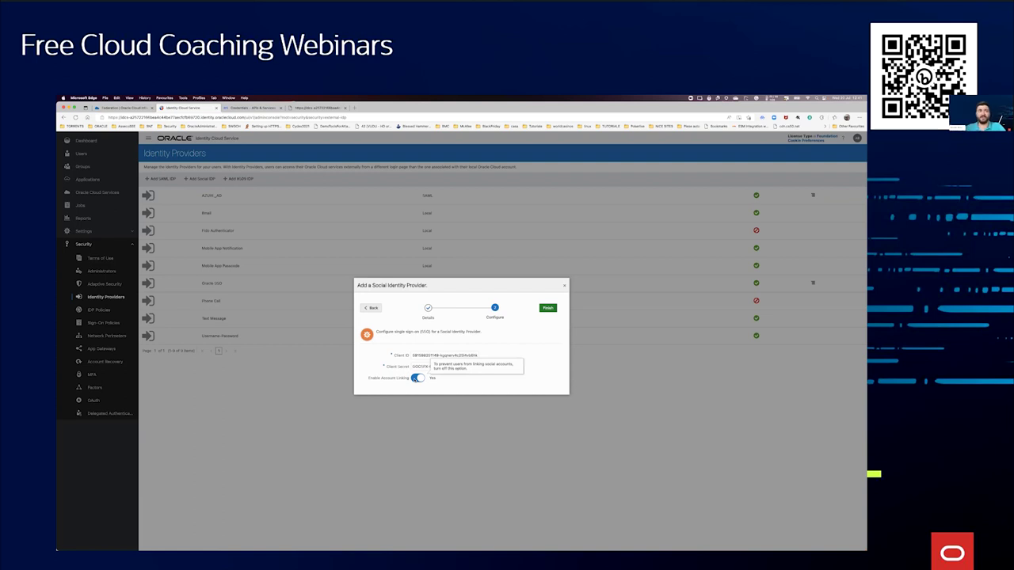
click(548, 308)
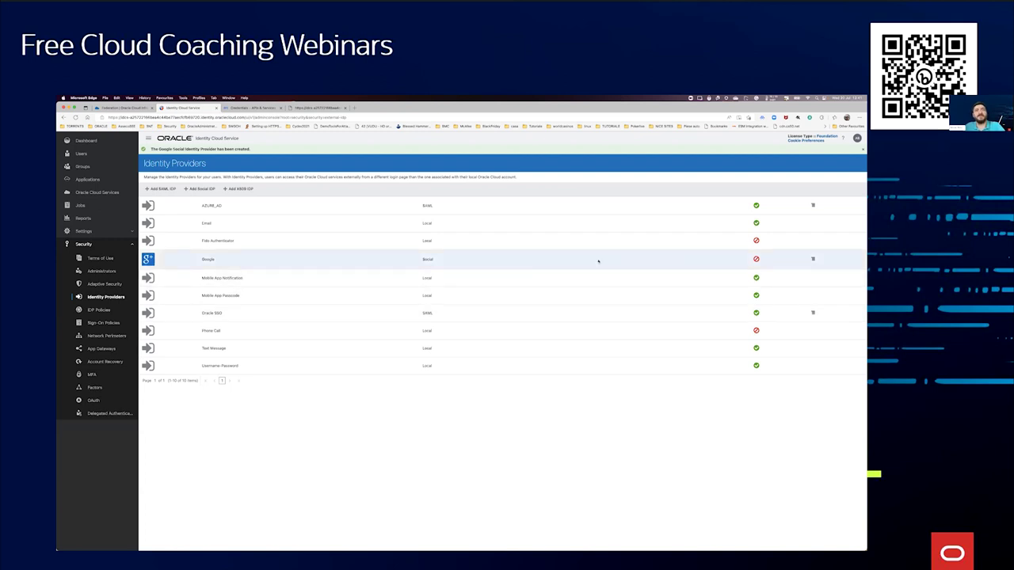
Activate the Google identity provider and confirm the activation.
click(812, 260)
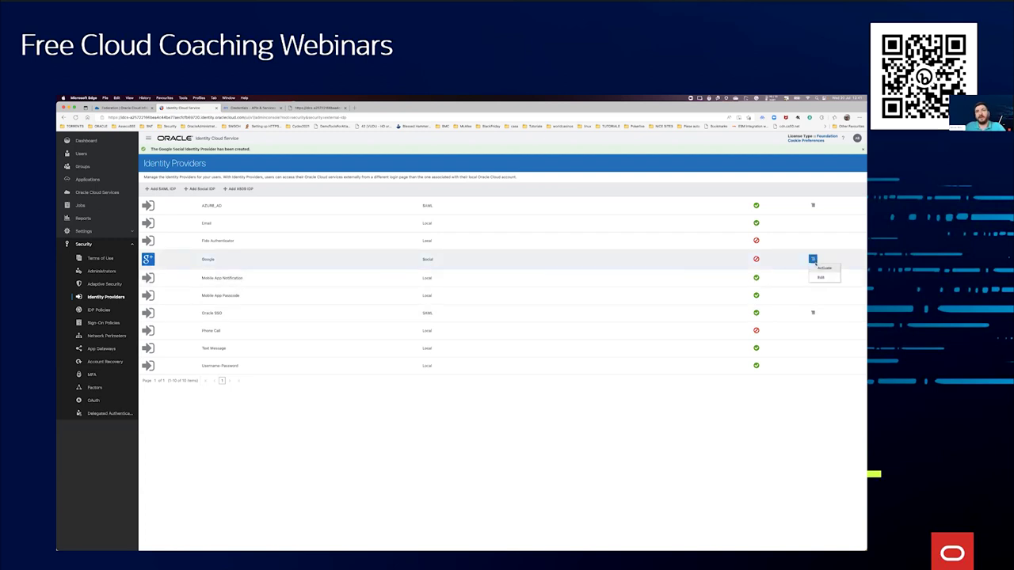
click(822, 269)
click(532, 354)
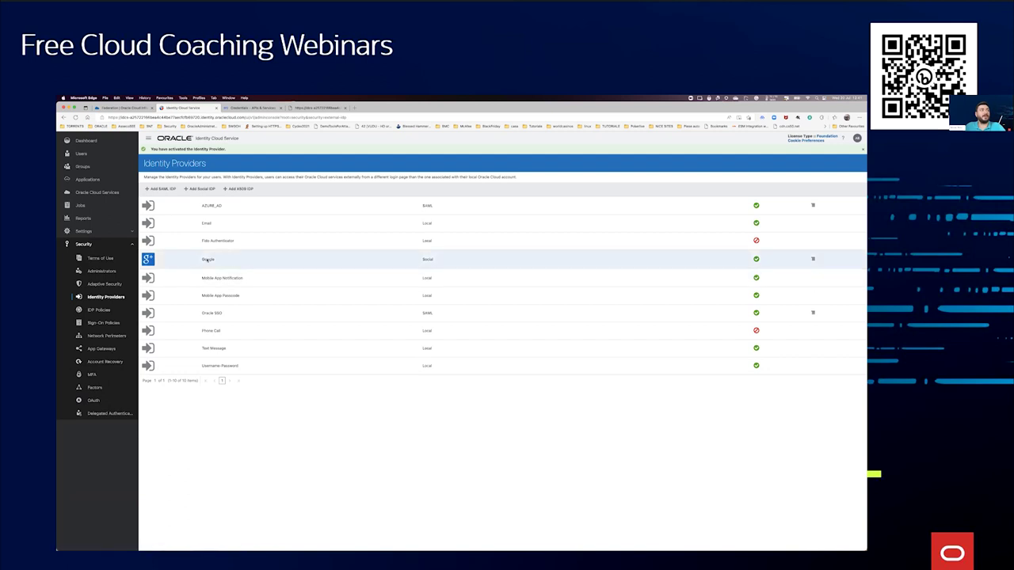
click(814, 259)
click(815, 275)
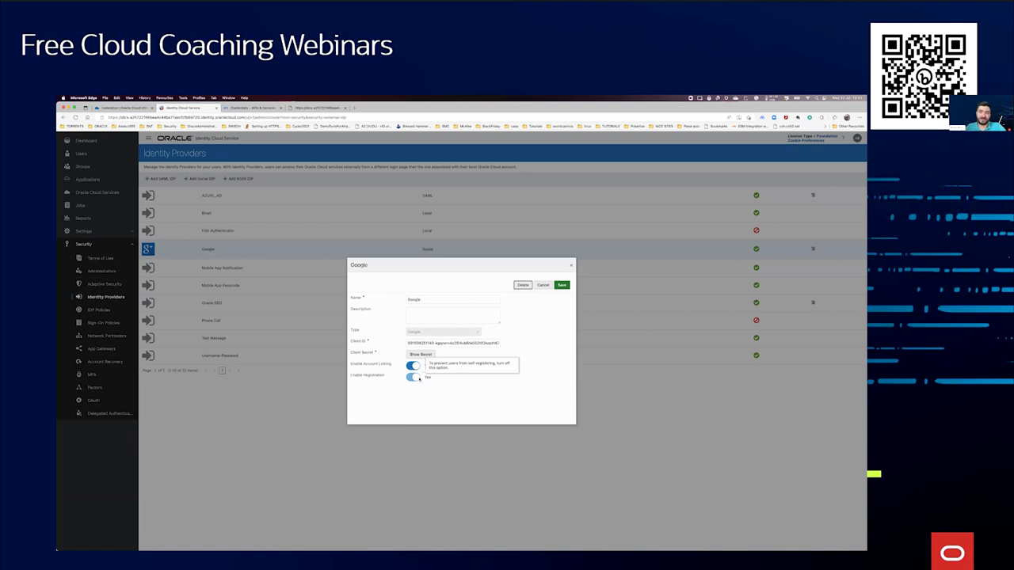
Switch Google's Enable Registration to No and save the provider settings.
click(415, 377)
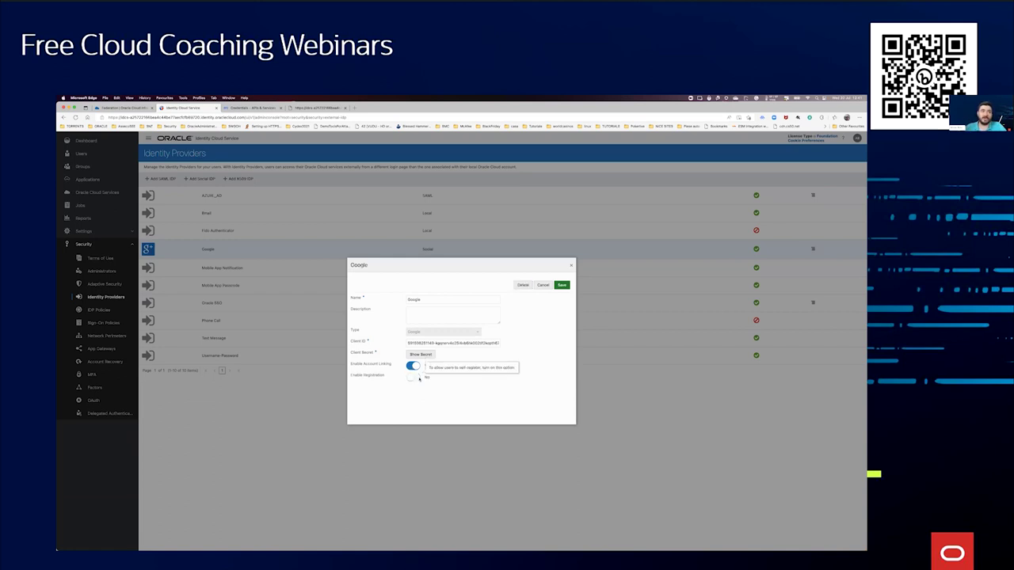
click(561, 286)
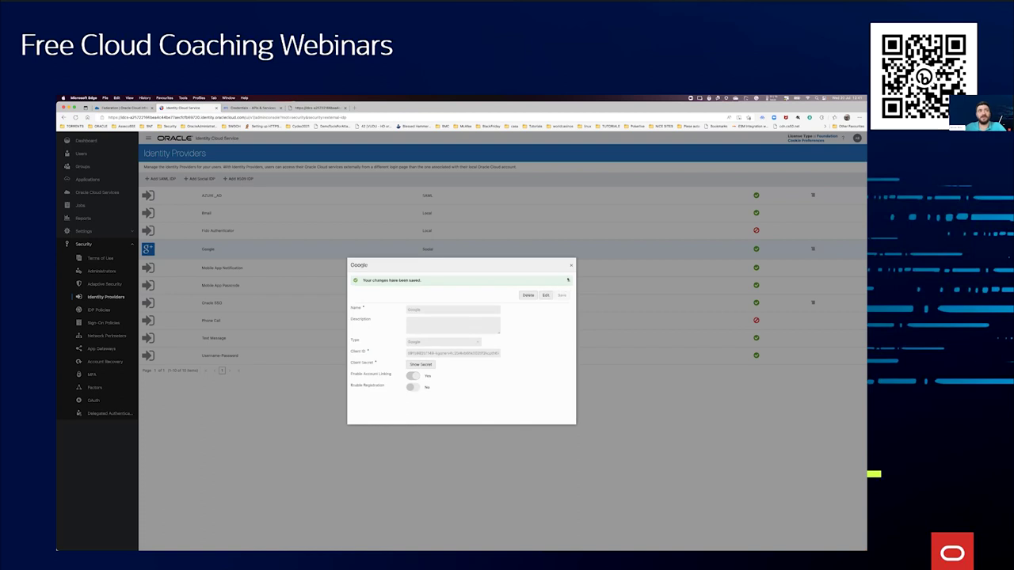
click(571, 267)
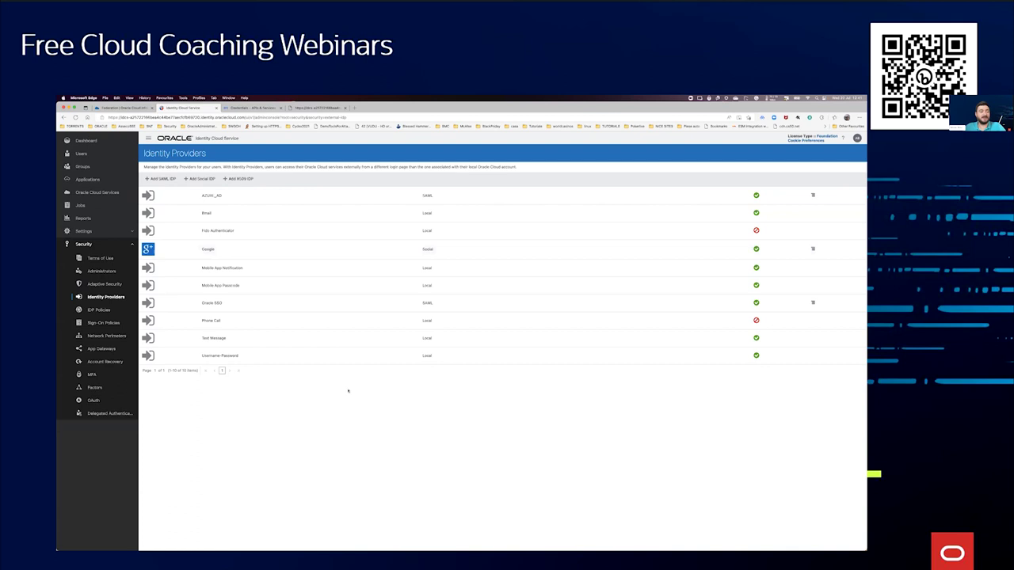
Add Google to the Default IDP Rule of the Default Identity Provider Policy, save, then view Users.
click(92, 309)
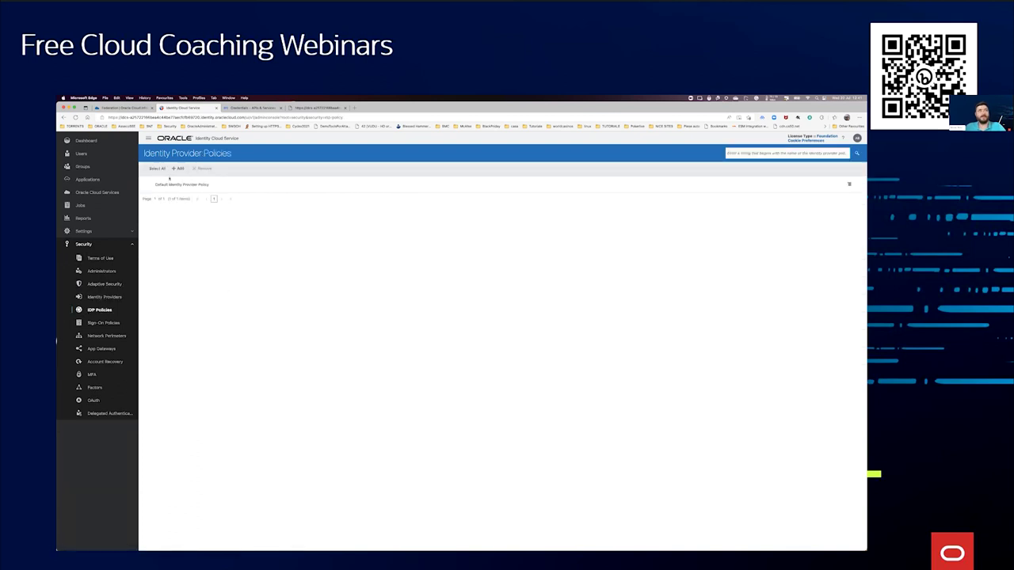
click(849, 183)
click(841, 195)
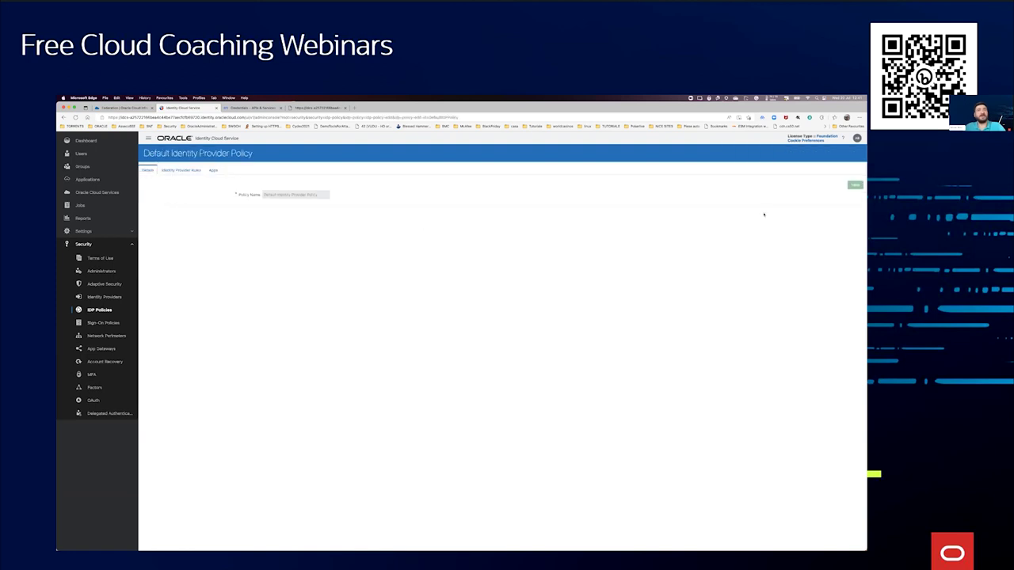
click(181, 171)
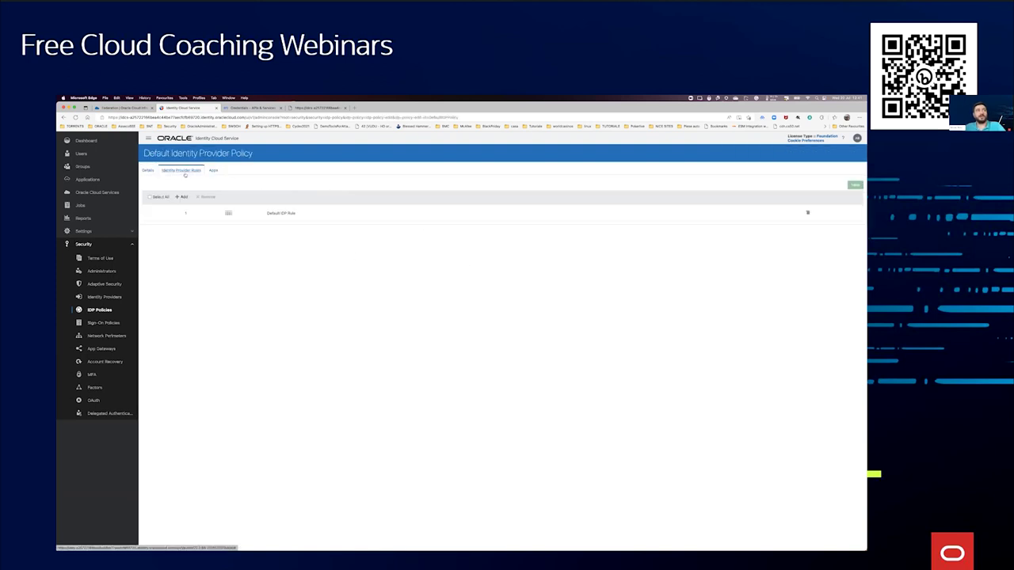
click(806, 214)
click(812, 222)
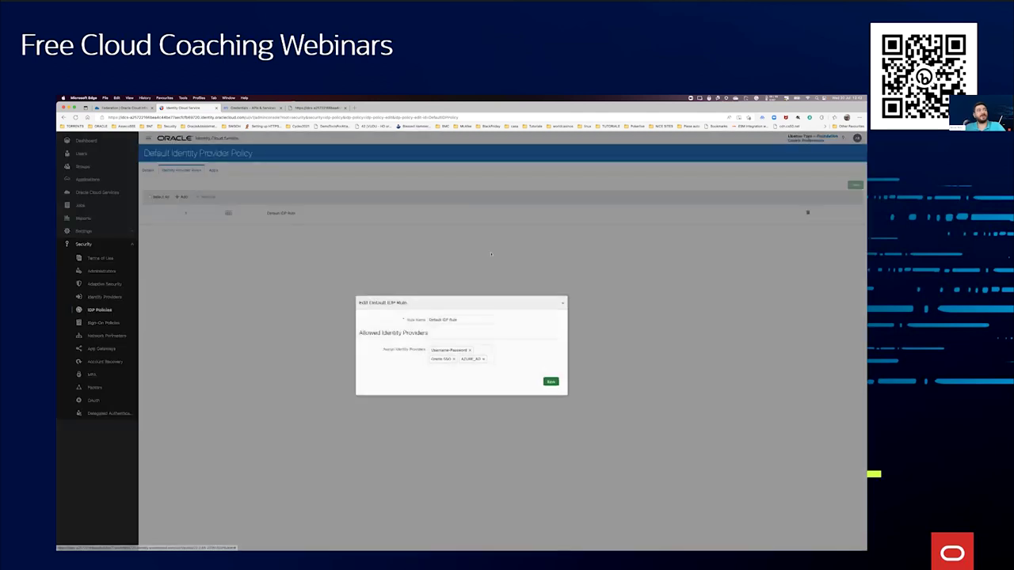
click(490, 361)
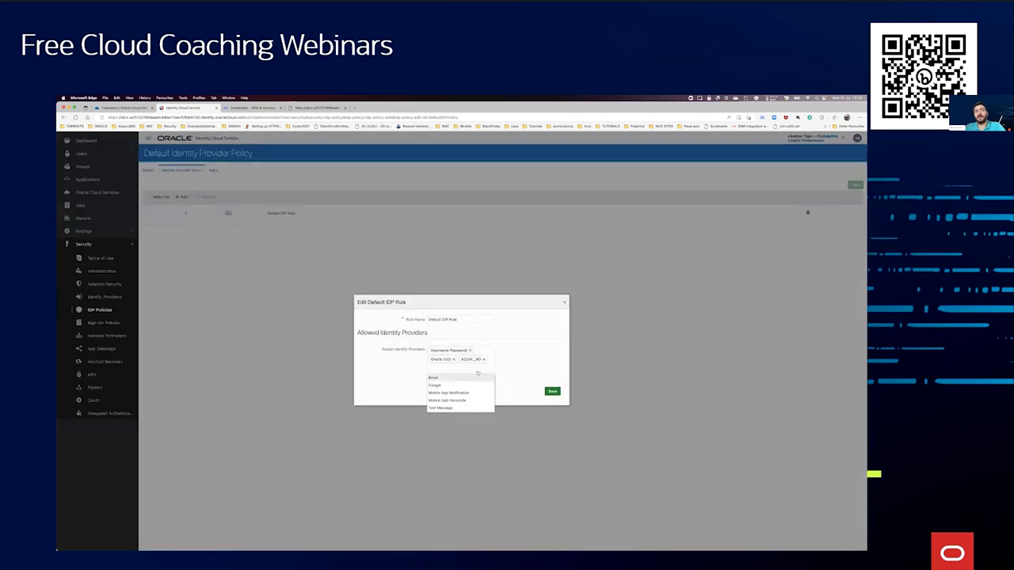
click(465, 386)
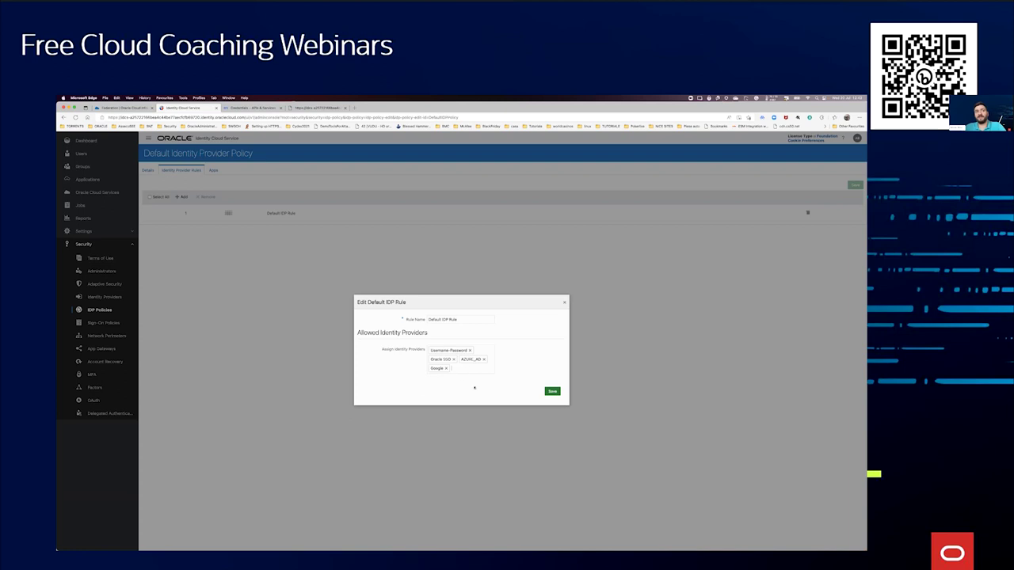
click(553, 391)
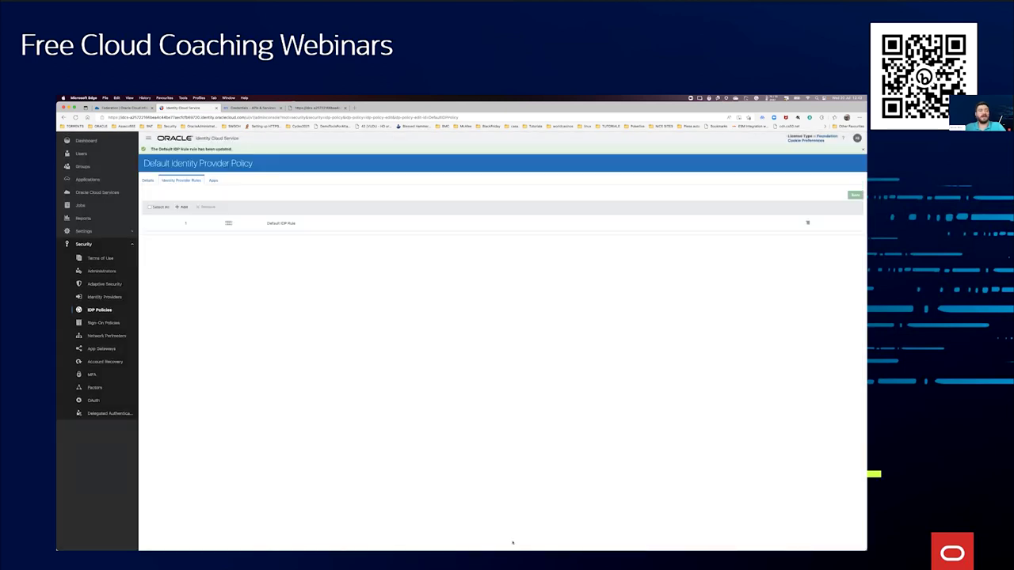
click(87, 141)
click(113, 149)
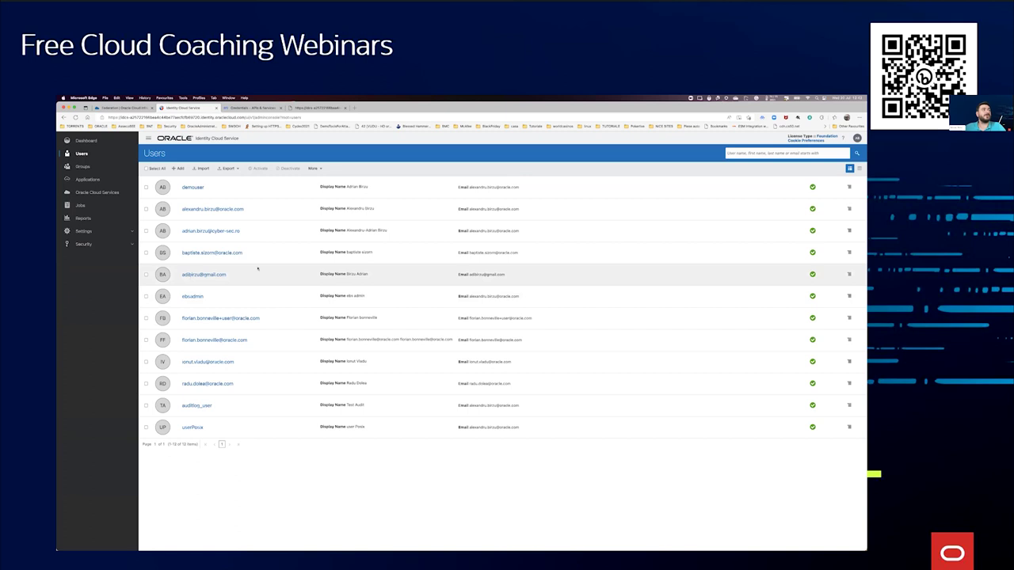
Go back to the OCI federation page and sign out of the OCI Console.
click(87, 141)
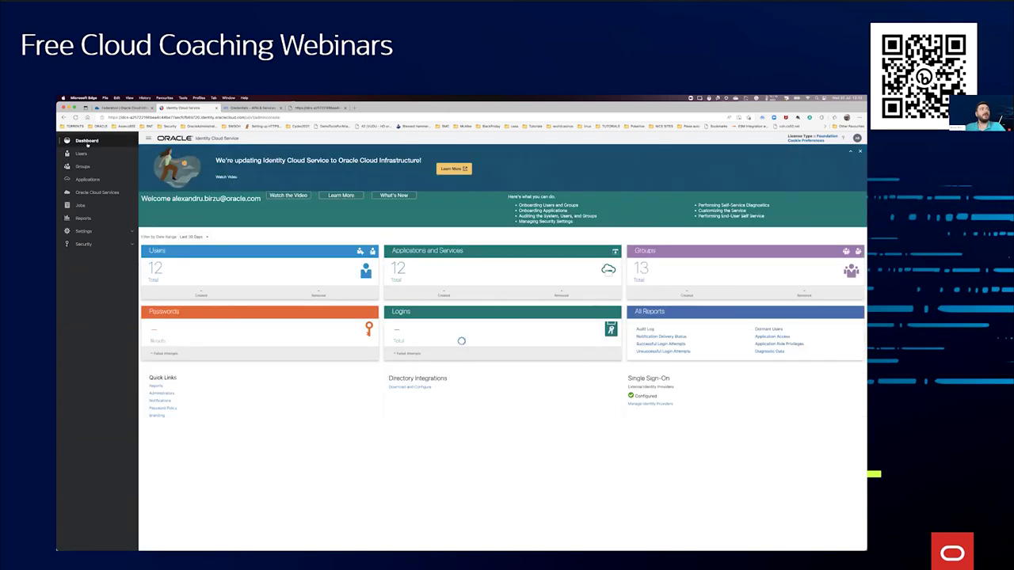
click(122, 108)
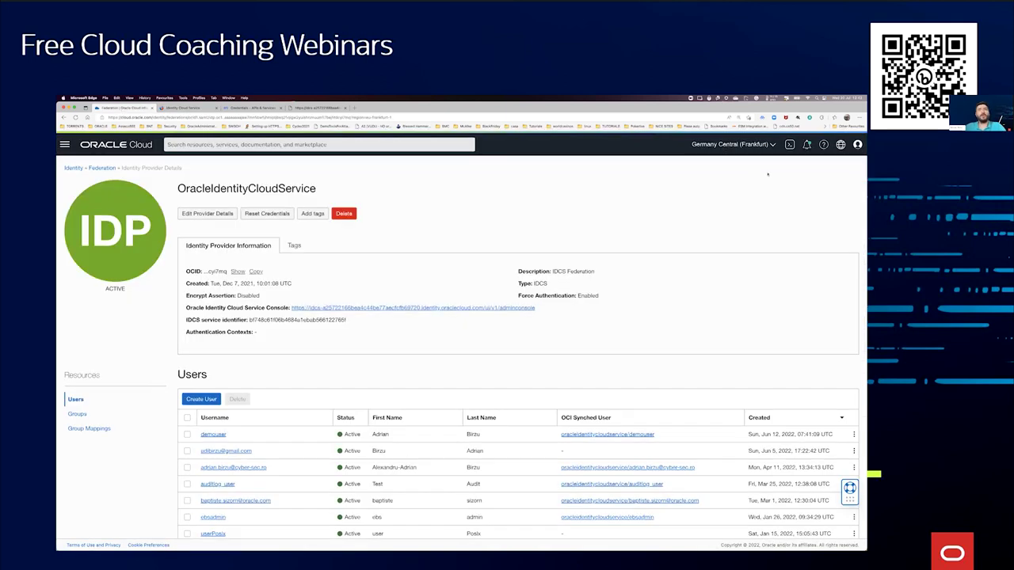
click(857, 144)
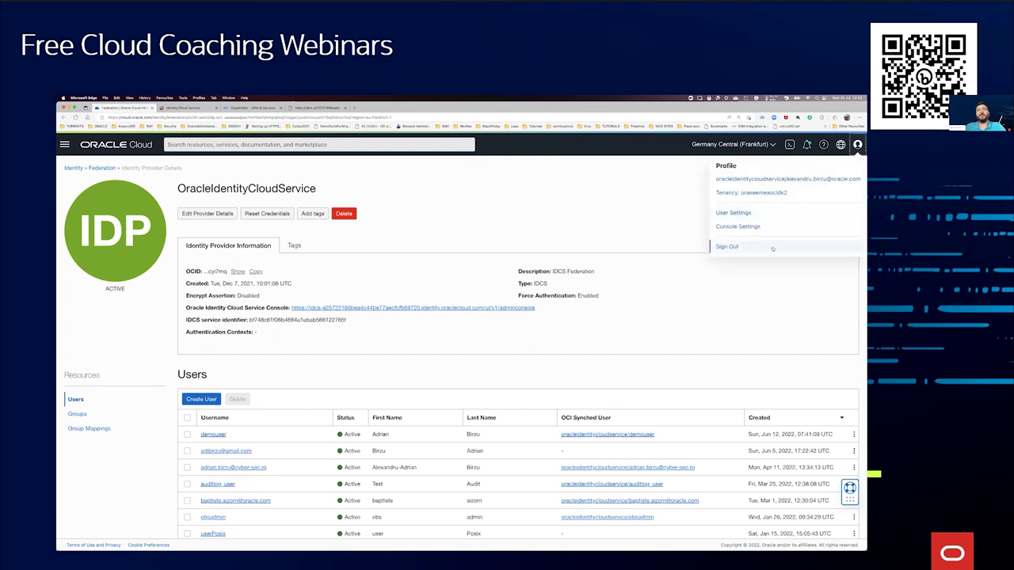
click(773, 248)
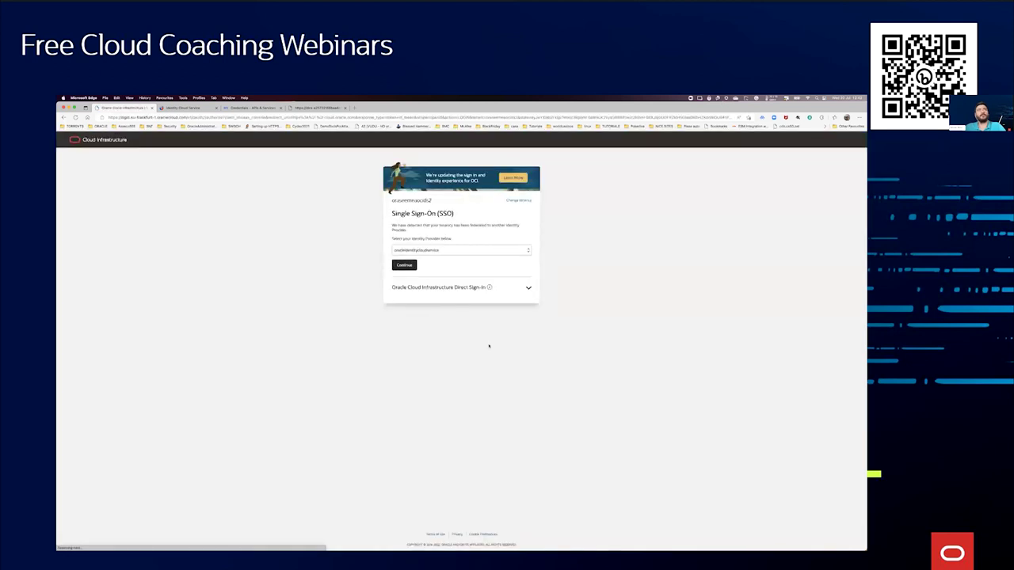
Pick the identity provider and attempt Google sign-in, which ends in an account-problem error.
click(459, 249)
click(404, 266)
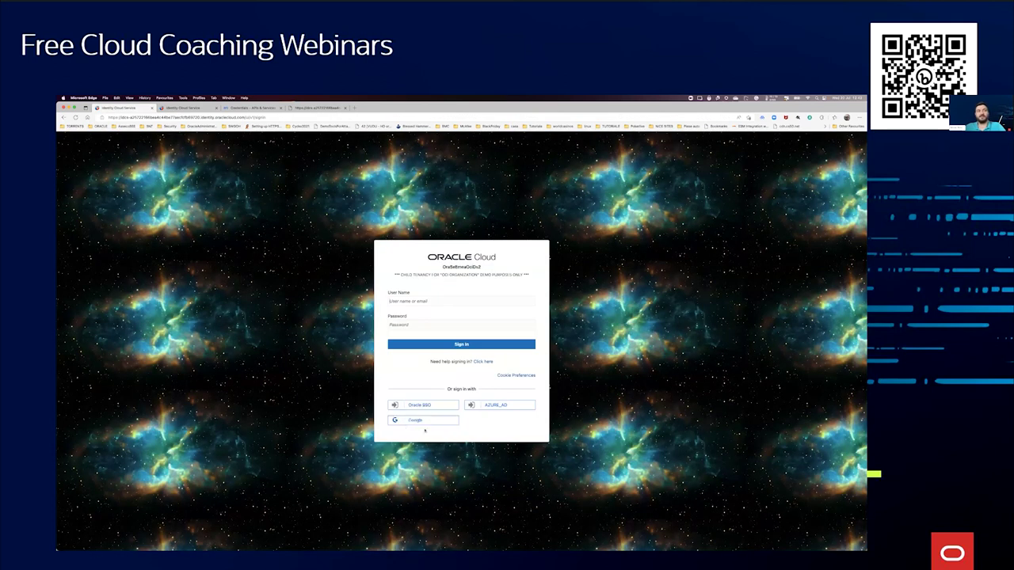
click(410, 422)
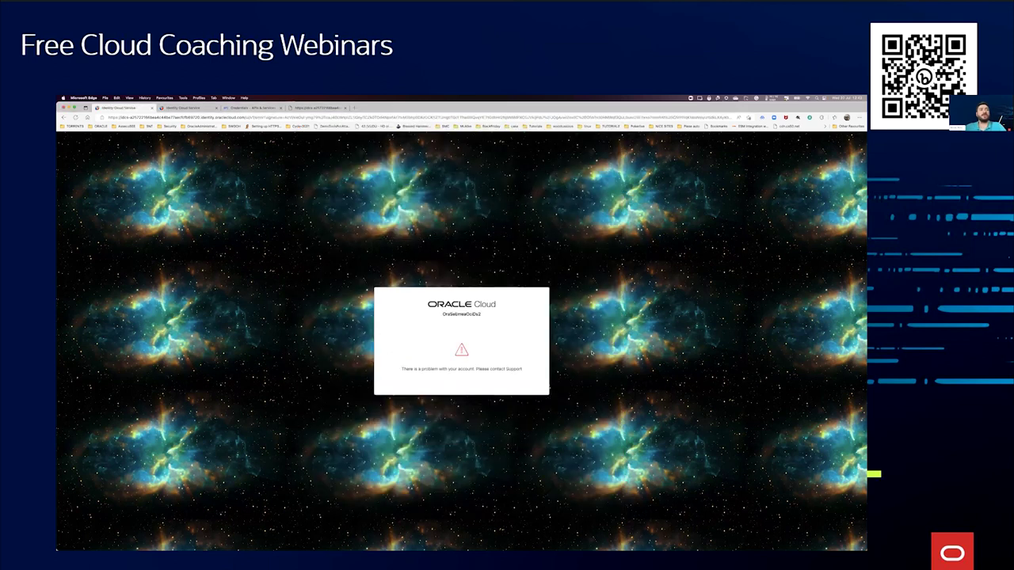
Leave the error page and load the Google home page from the address bar.
key(super+plus)
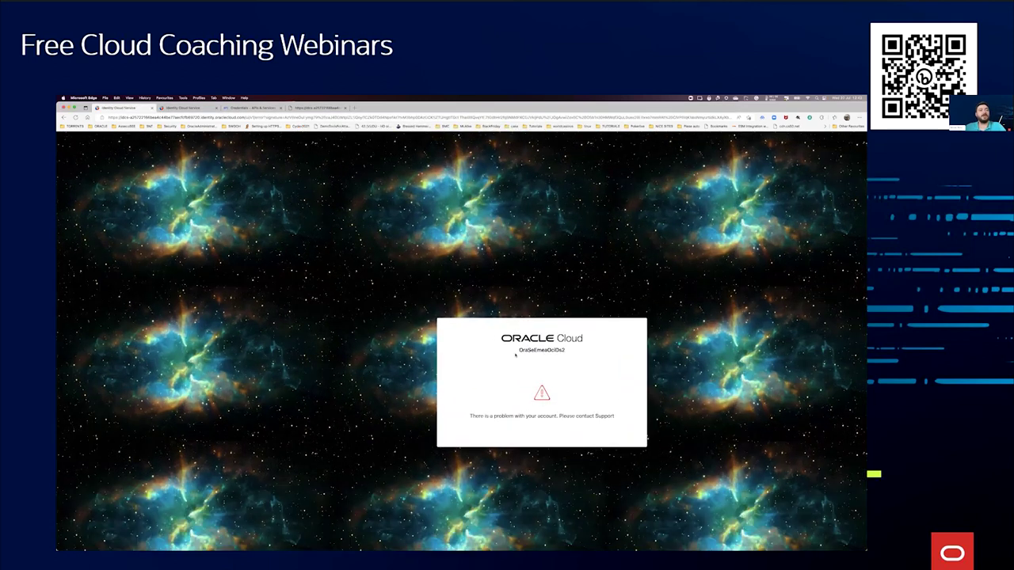
key(super+minus)
key(super+minus)
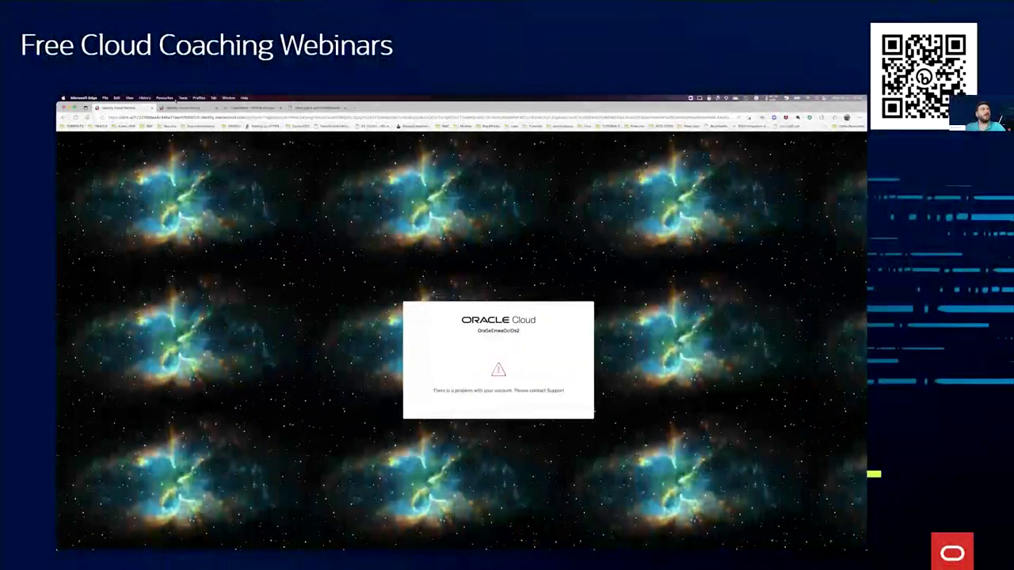
click(208, 117)
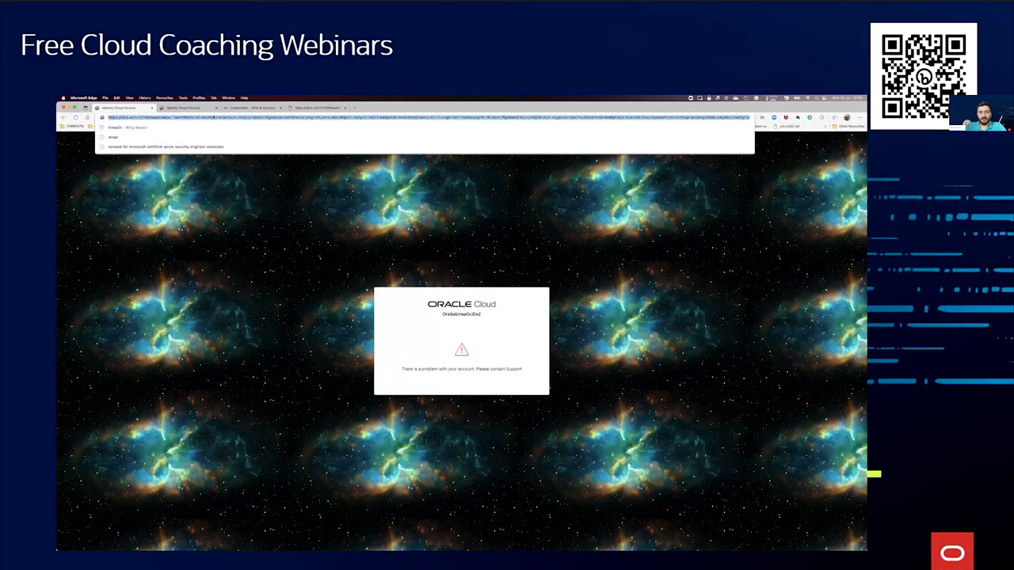
text(go)
key(Return)
click(212, 116)
key(Escape)
click(213, 116)
key(Return)
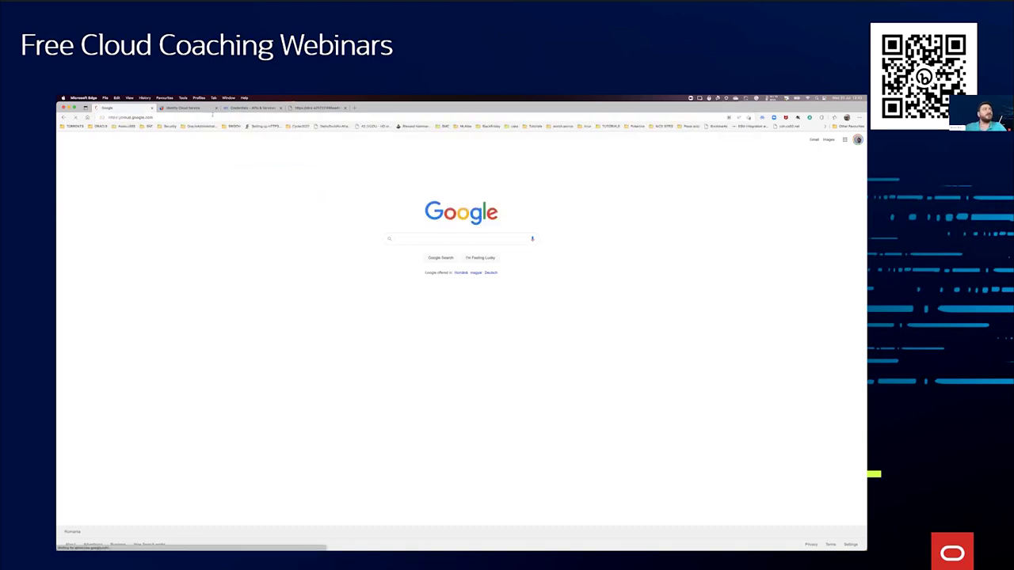
Sign out of Identity Cloud Service from the account menu and return to Google Cloud.
click(189, 108)
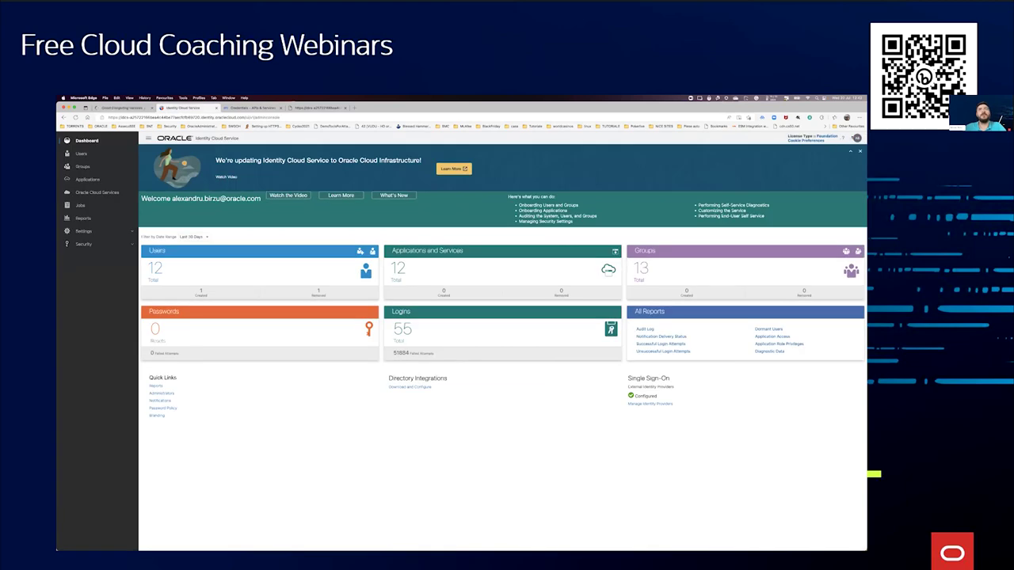
click(857, 138)
click(816, 204)
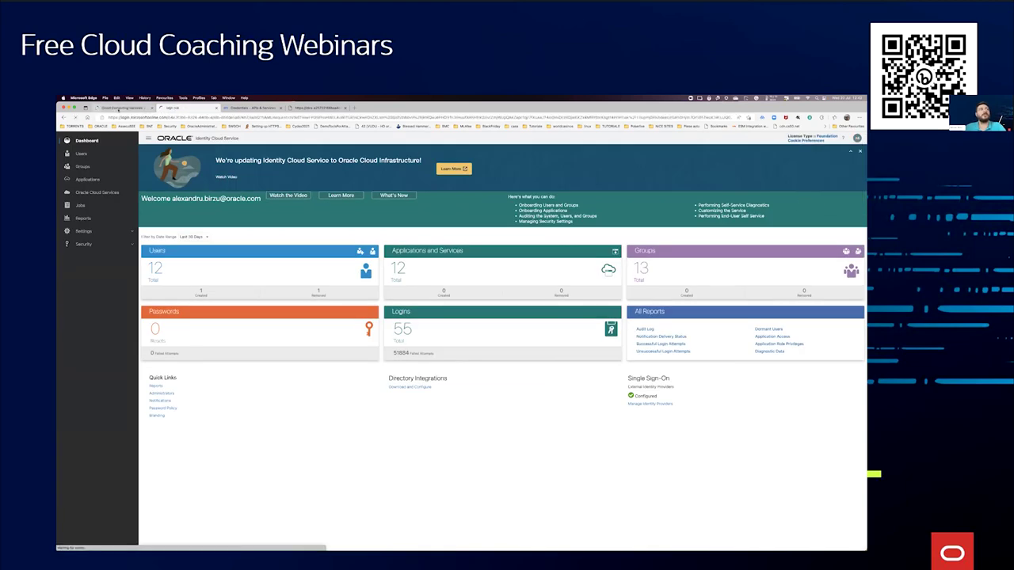
click(118, 109)
Dismiss the OAuth client created confirmation and open Web client 3 to review its redirect URI.
click(254, 108)
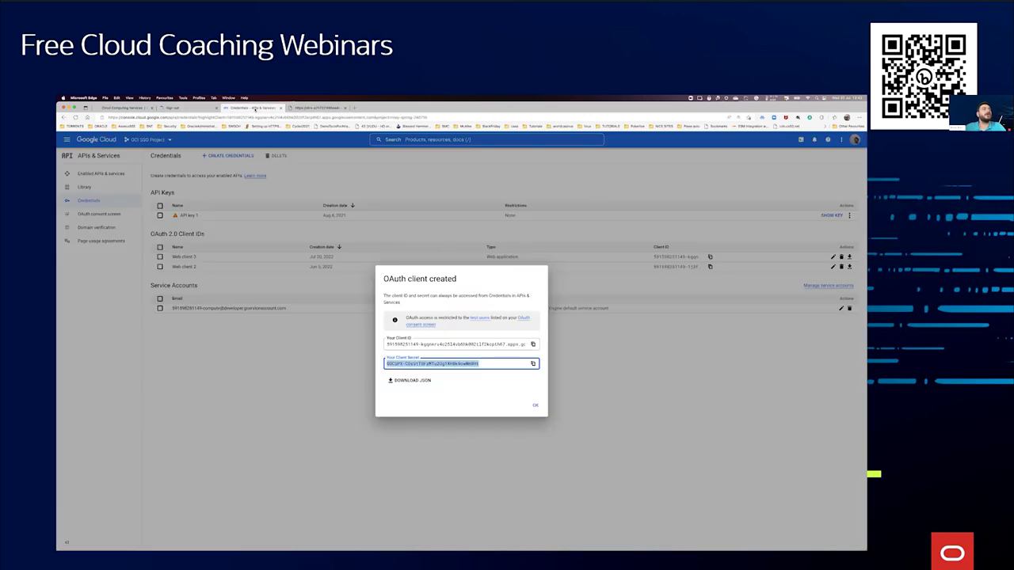
click(534, 405)
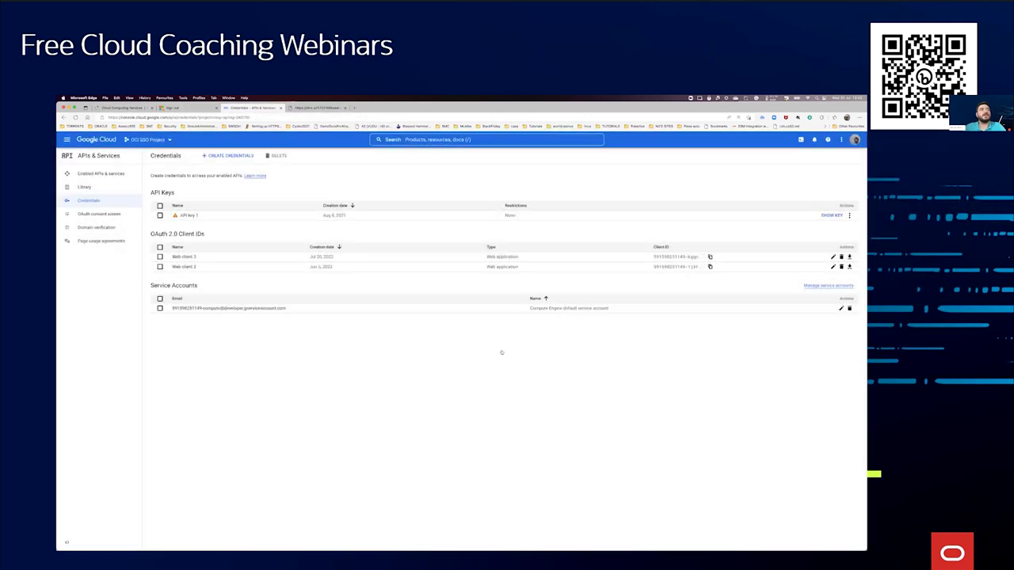
click(191, 257)
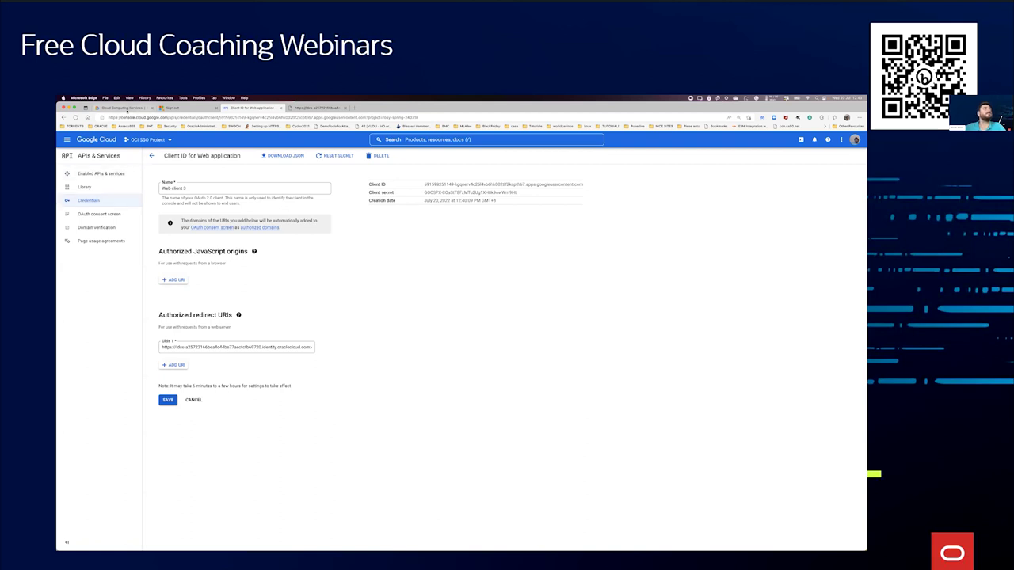
Load cloud.google.com in a new browser tab.
click(354, 107)
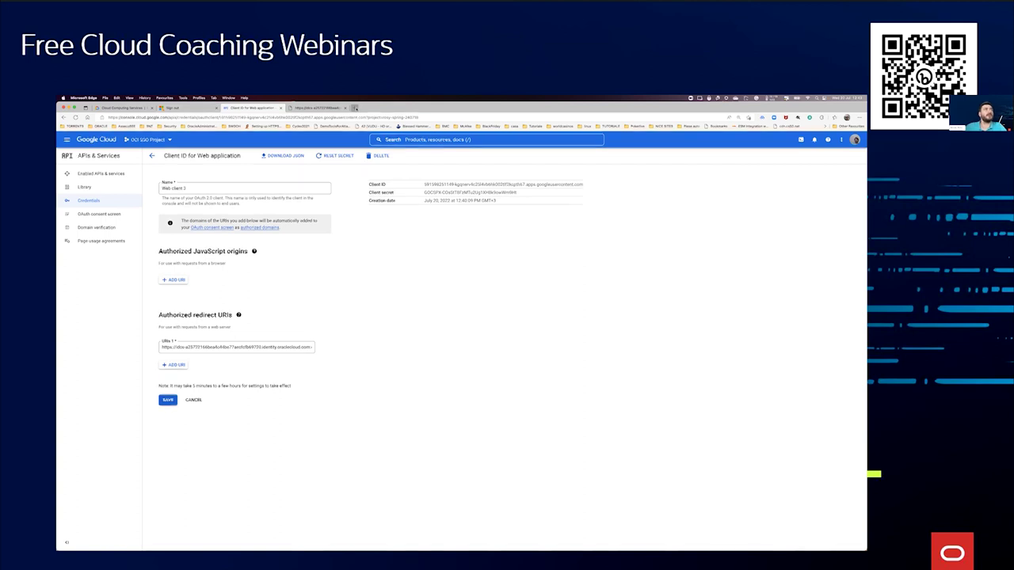
text(cloud.google.com)
key(Return)
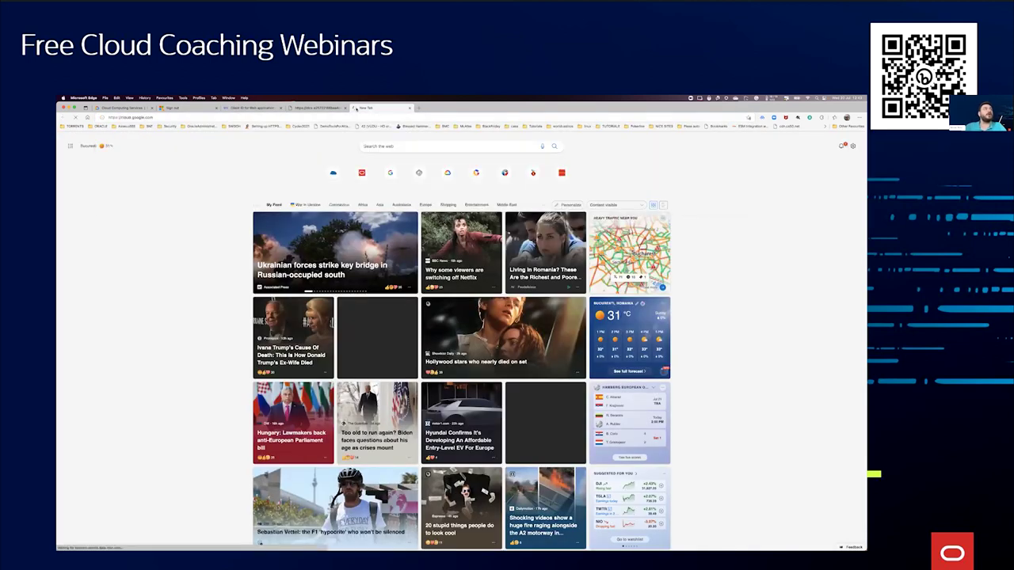
Go to the Oracle Cloud site at cloud.oracle.com.
click(194, 115)
text(cloud.or)
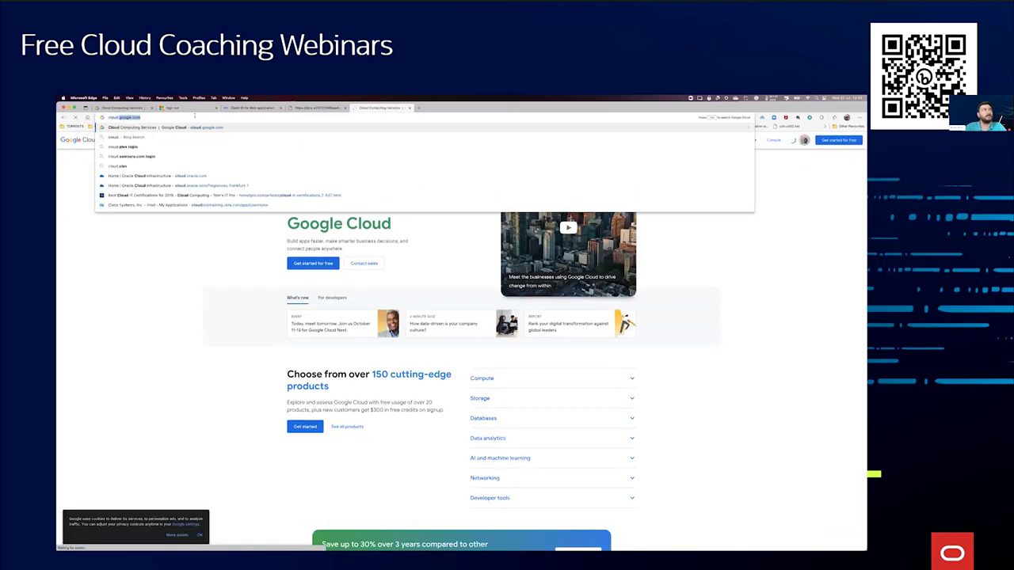
key(Return)
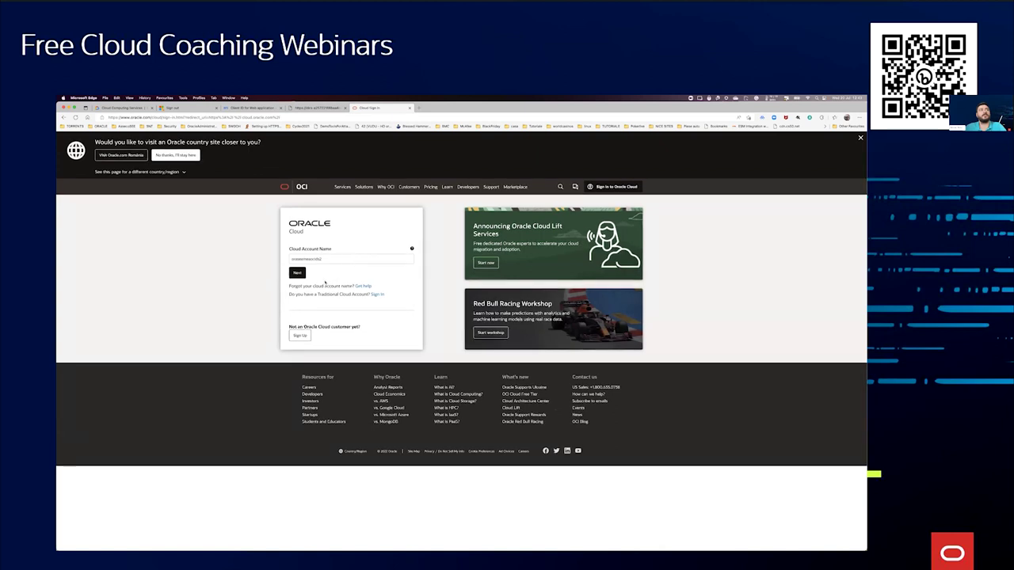
Continue the cloud account sign-in to the account-problem error, then go back to the Resubmit page.
click(298, 274)
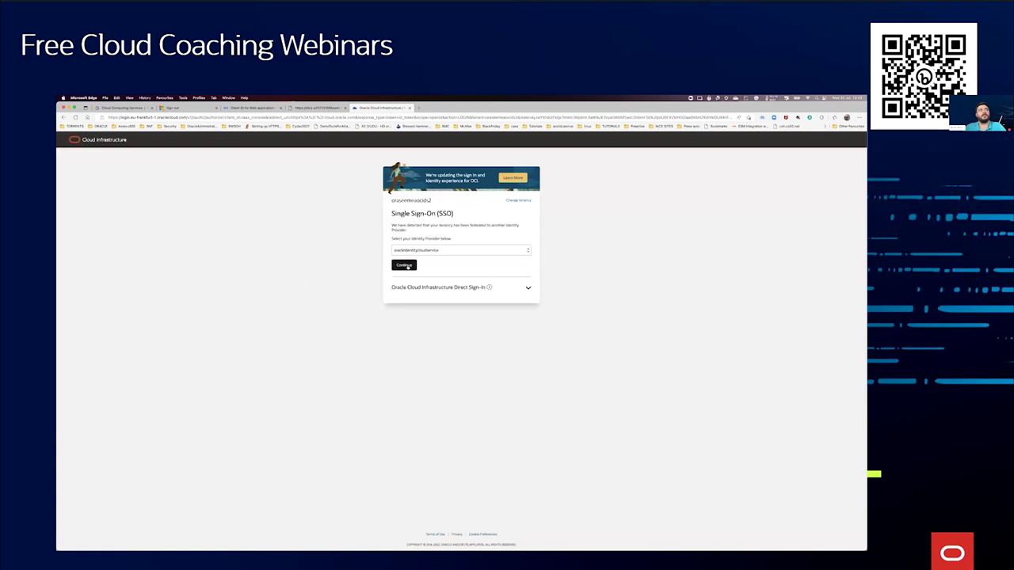
click(405, 266)
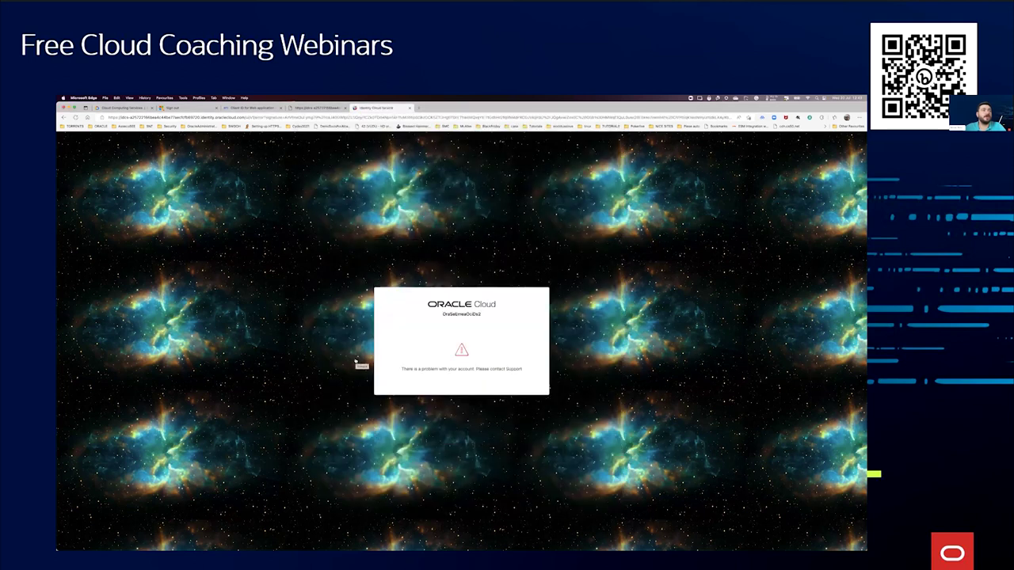
double_click(470, 370)
click(64, 117)
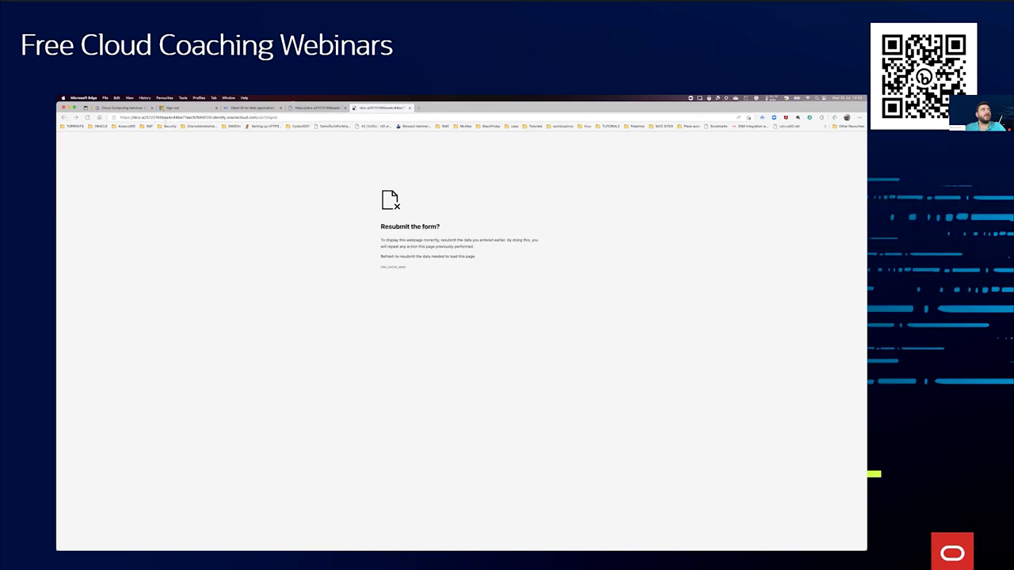
Reopen the Oracle Cloud Infrastructure home page from the address-bar suggestion for cloud.oracle.com.
click(179, 117)
text(cloud.google.com)
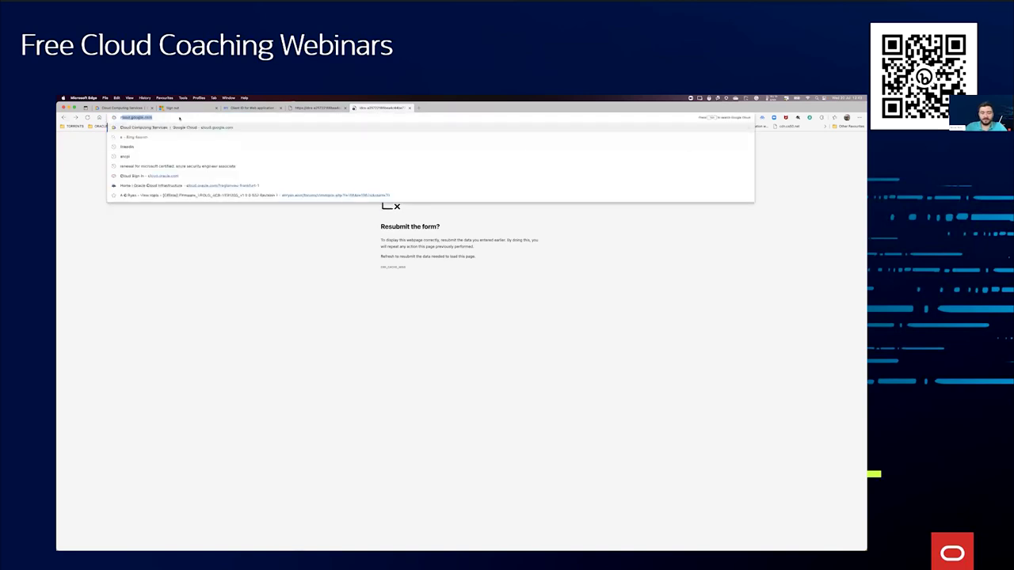
key(Down)
key(Down)
key(Down)
key(Down)
key(Down)
key(Down)
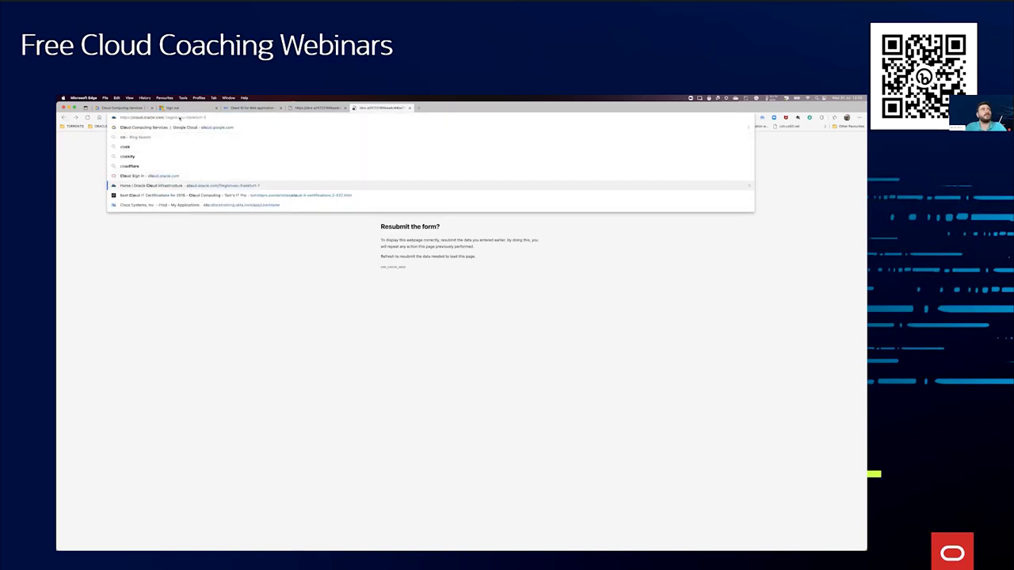
key(Return)
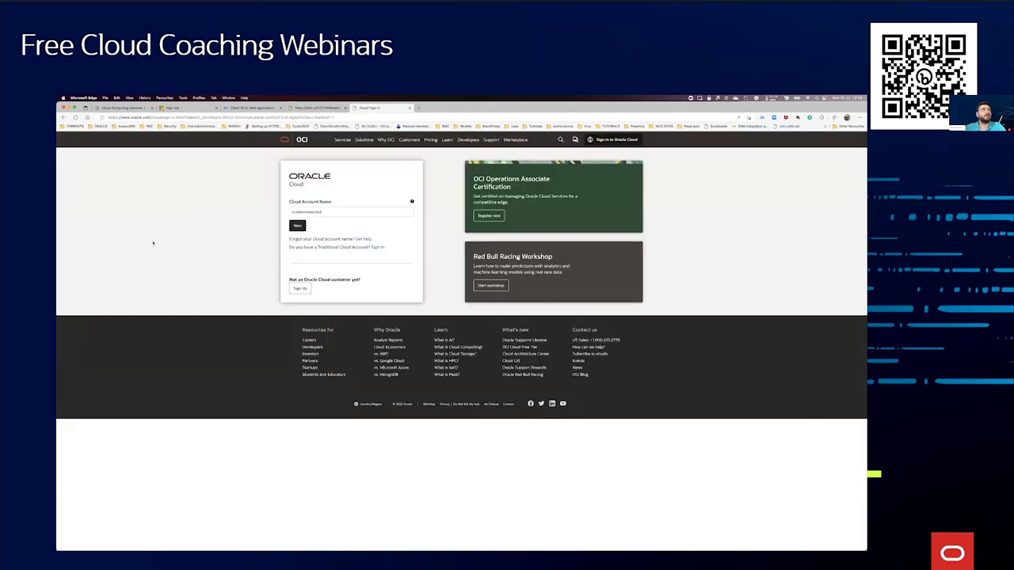
Submit the cloud account name, choose the oracleidentitycloudservice identity provider, and continue with Oracle SSO.
click(299, 226)
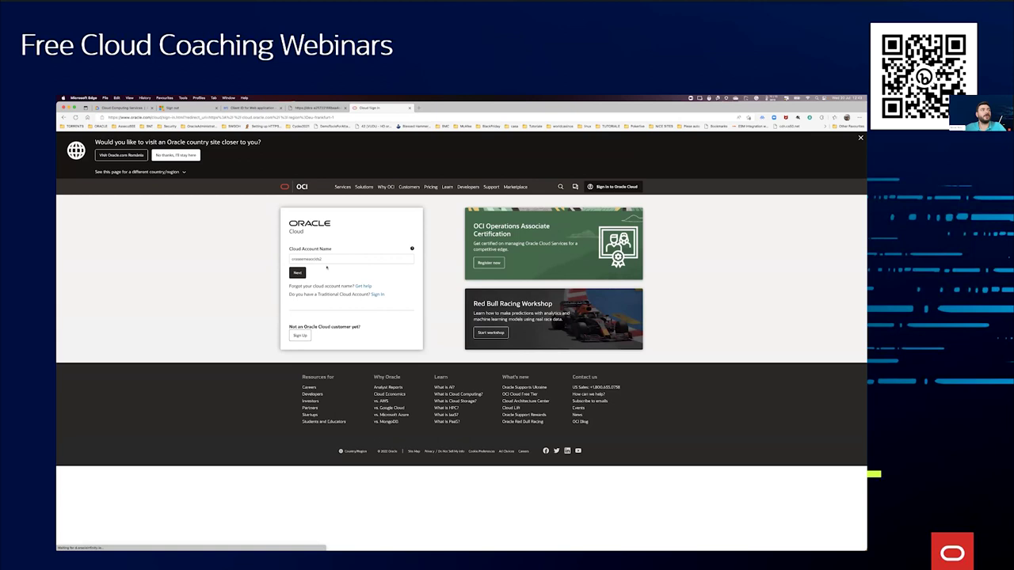
click(294, 274)
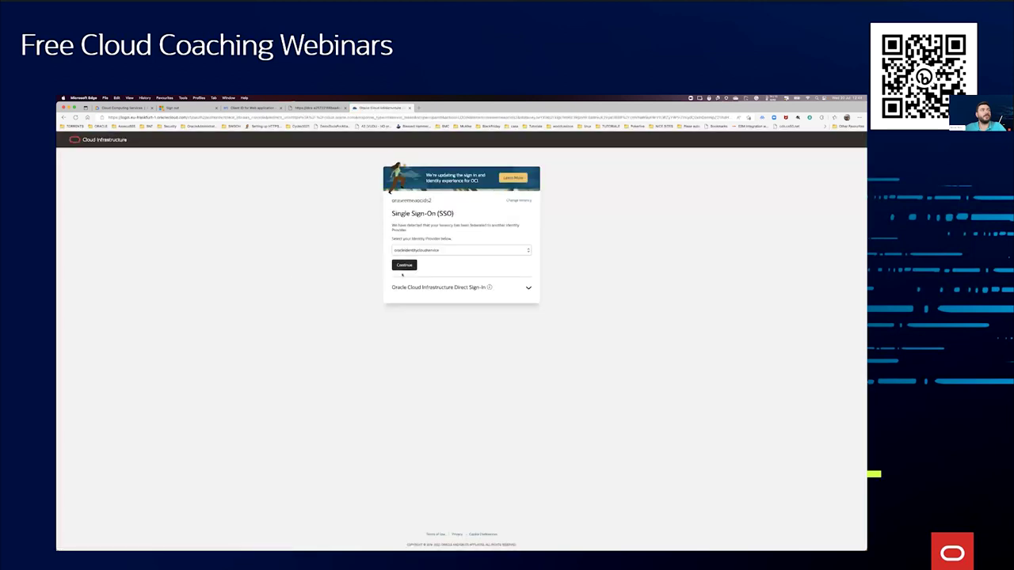
click(417, 250)
click(417, 250)
click(402, 266)
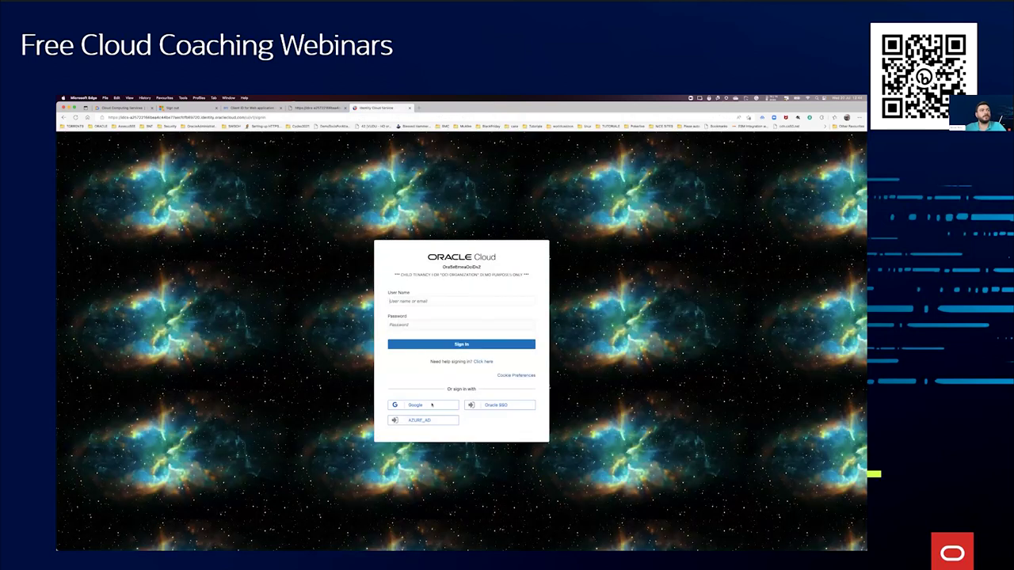
click(480, 405)
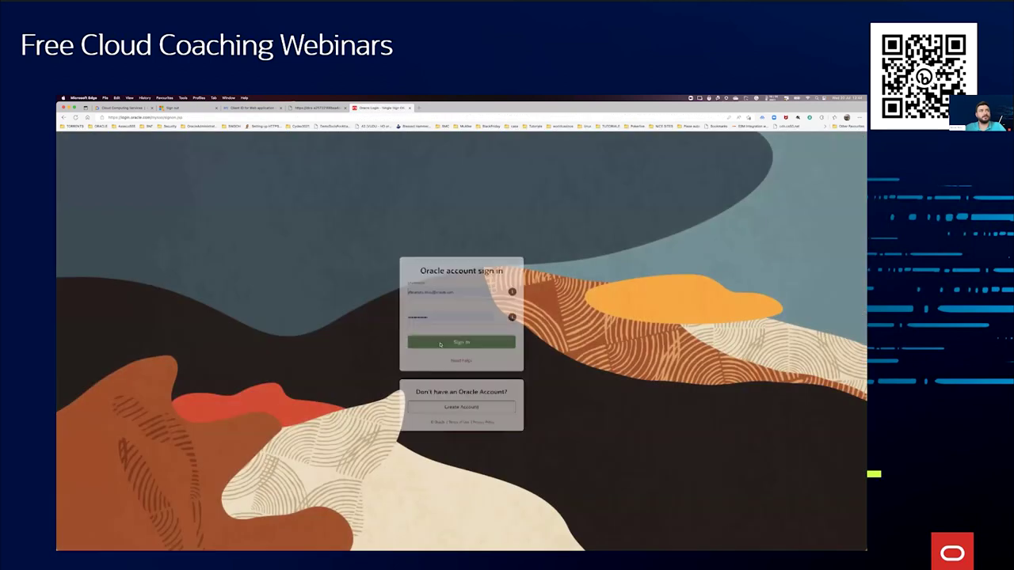
Sign in through Oracle SSO with an Oracle Mobile Authenticator one-time PIN.
click(448, 341)
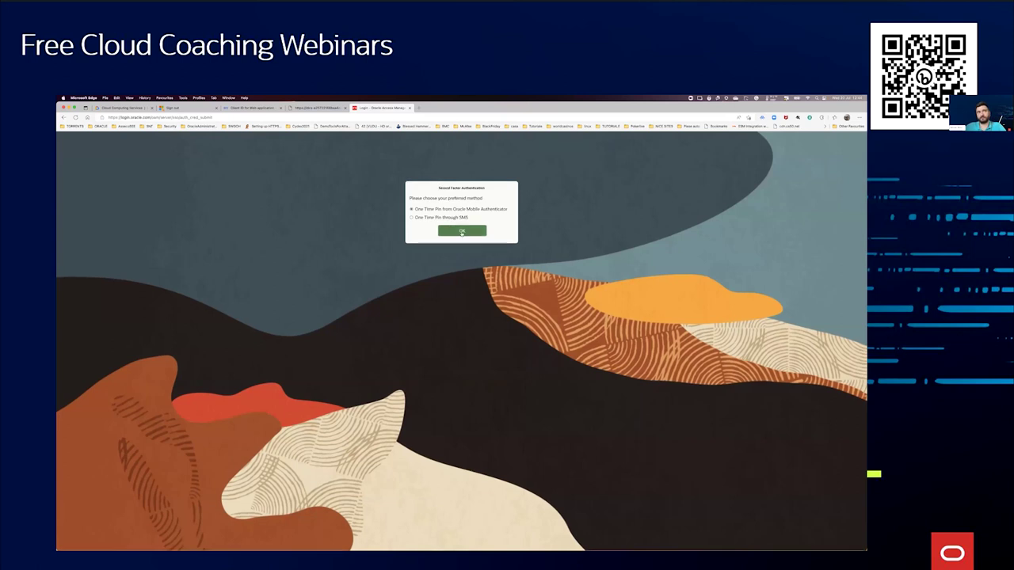
click(462, 231)
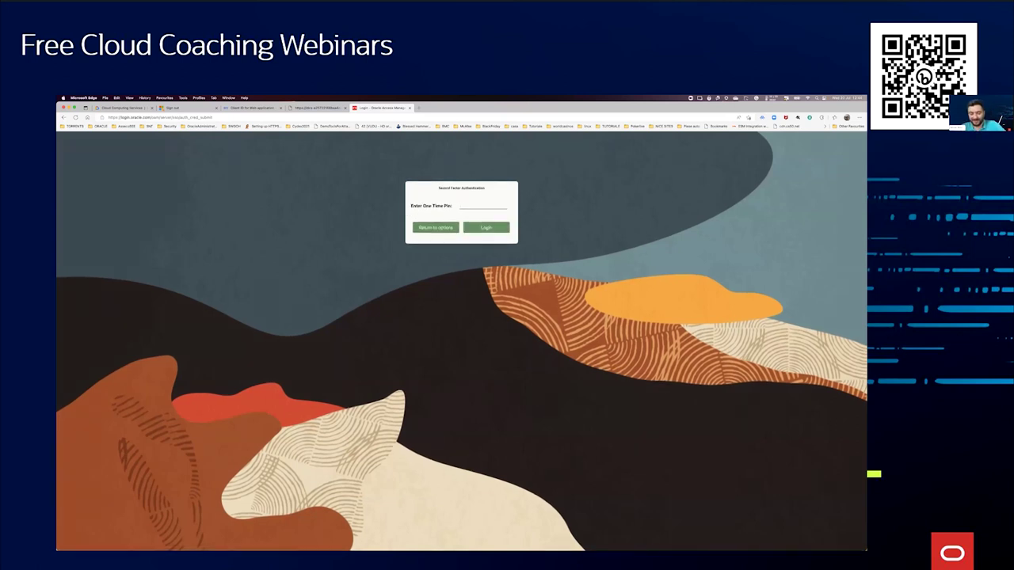
key(Return)
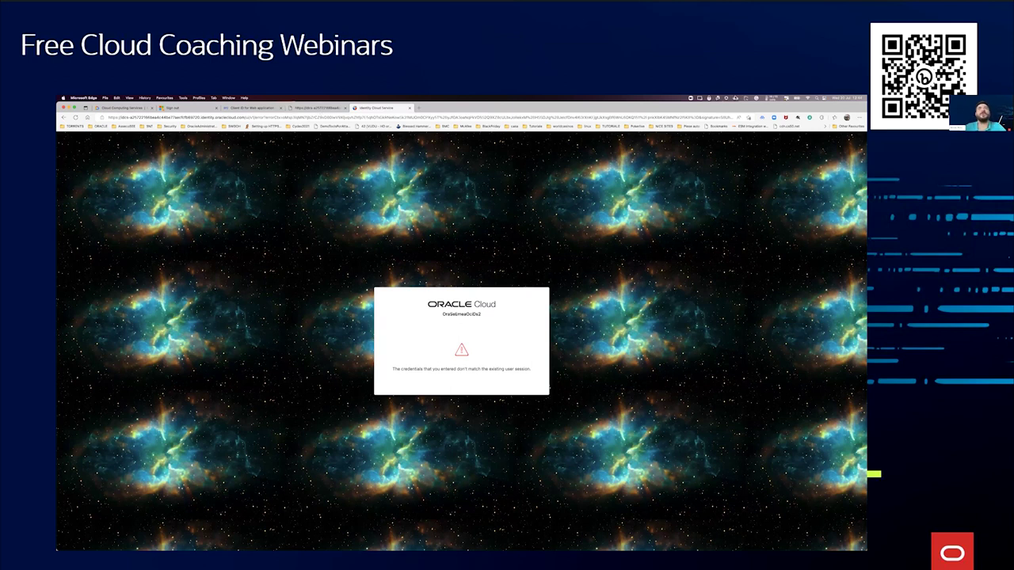
Open a new InPrivate window and load cloud.google.com.
click(859, 117)
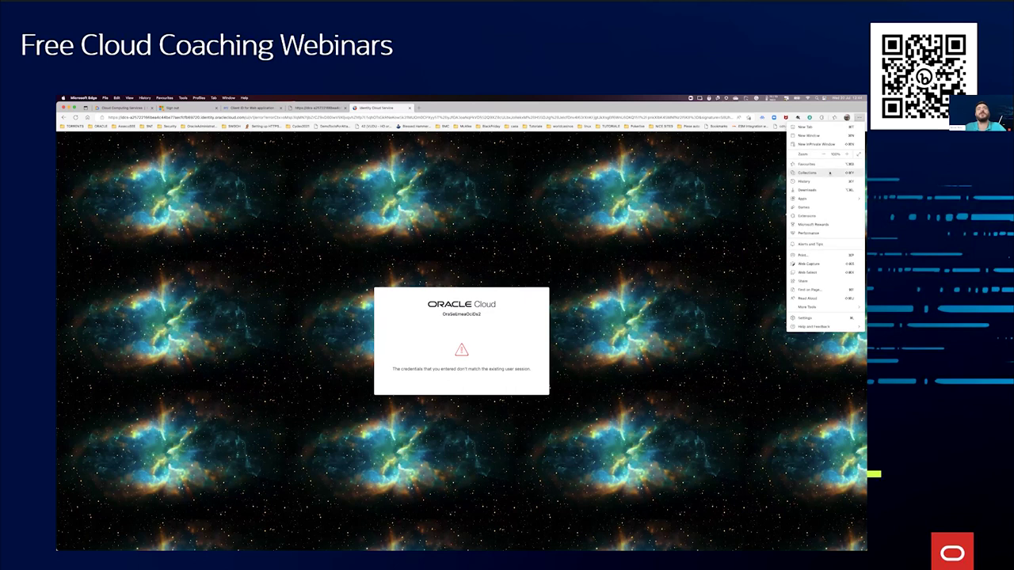
click(806, 146)
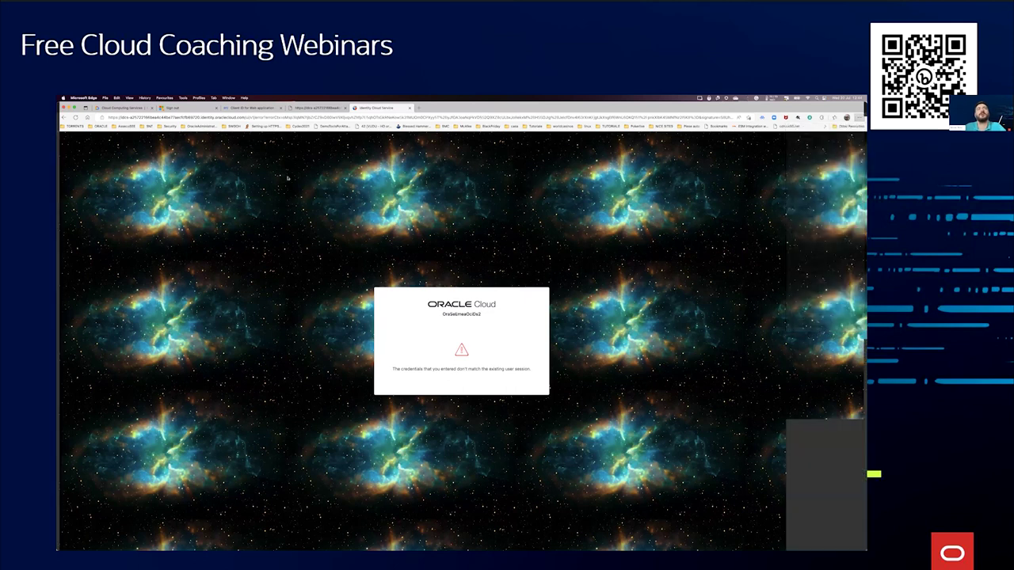
text(cloud.google.com)
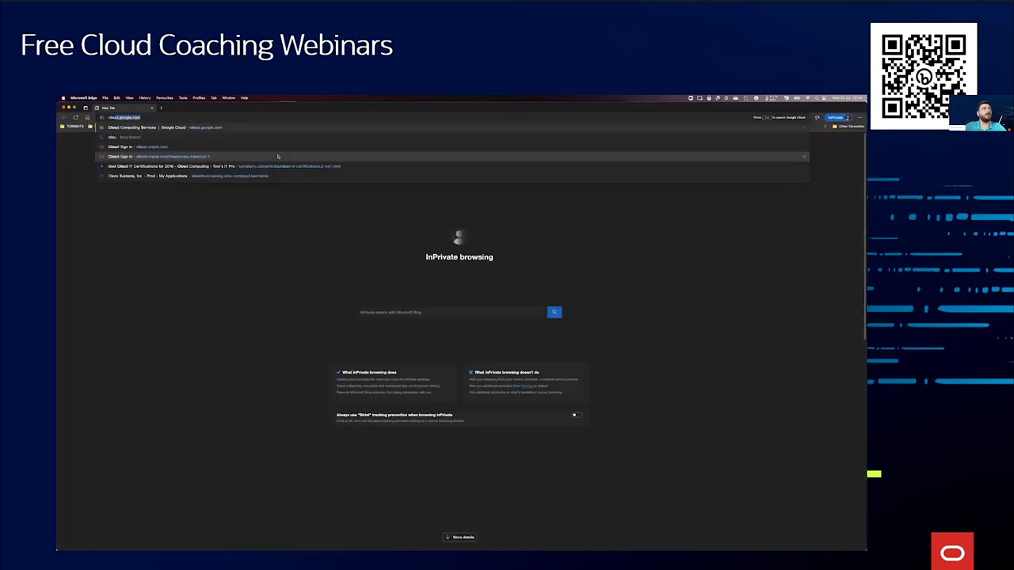
key(Return)
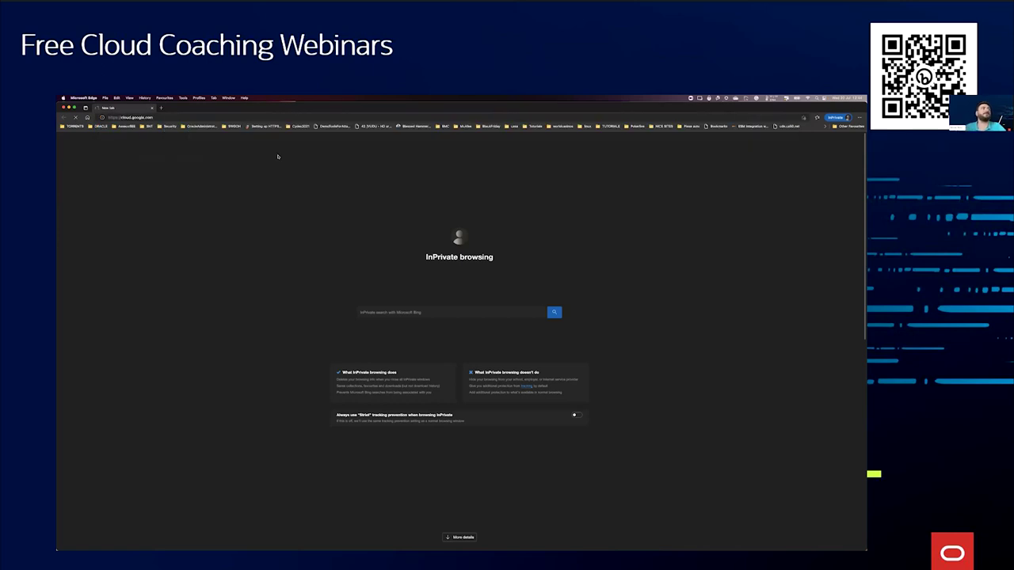
Load the Oracle Cloud sign-in page at cloud.oracle.com in the private window.
click(167, 118)
text(cloud.oracle)
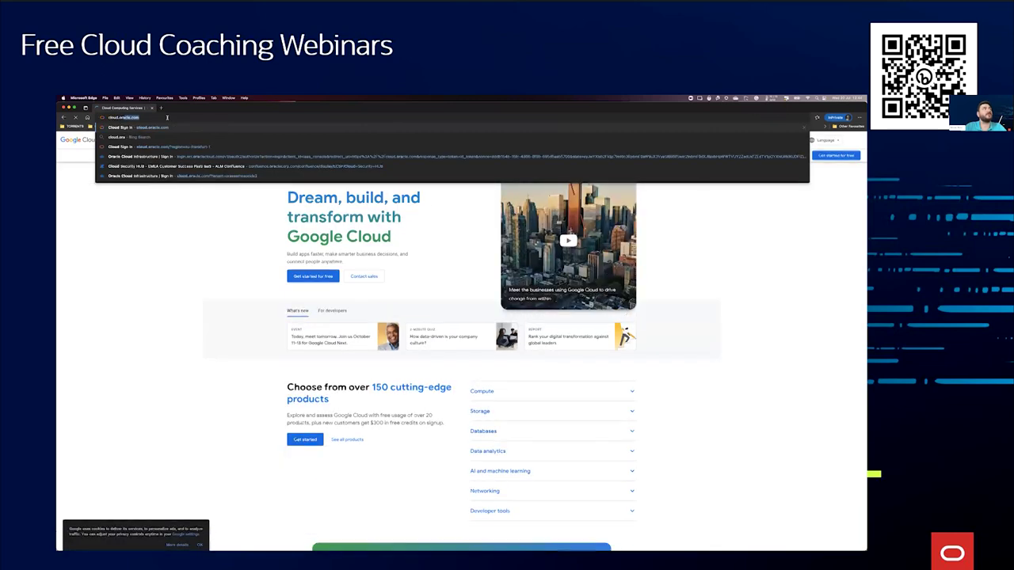
key(Return)
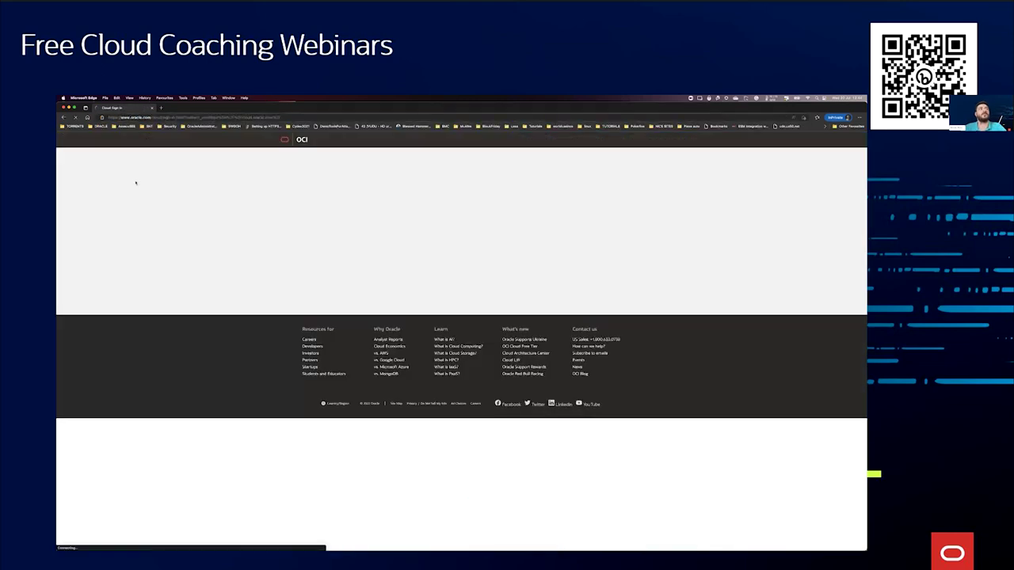
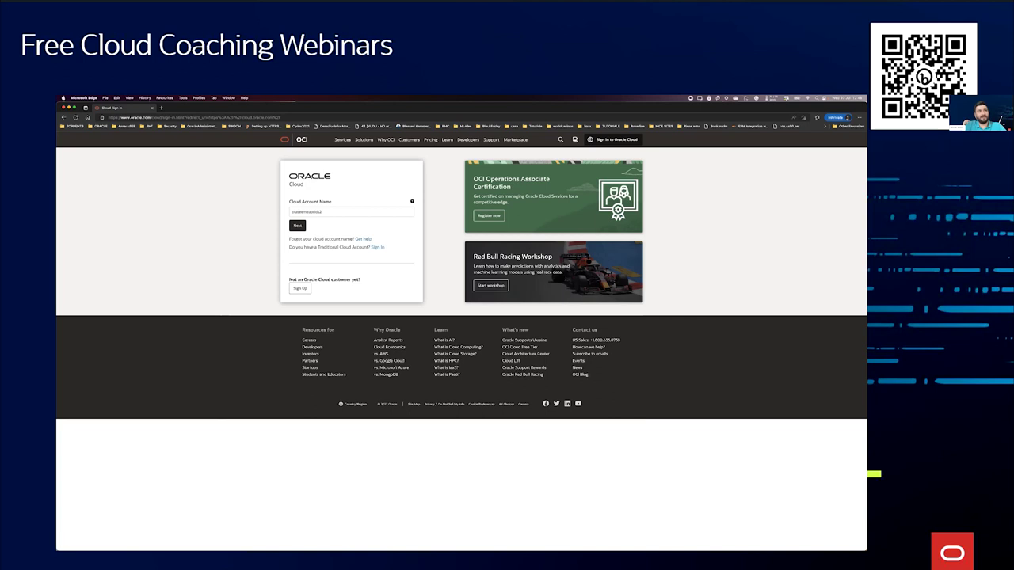
Submit the cloud account name, accept cookies, and choose Google as the sign-in provider.
key(Return)
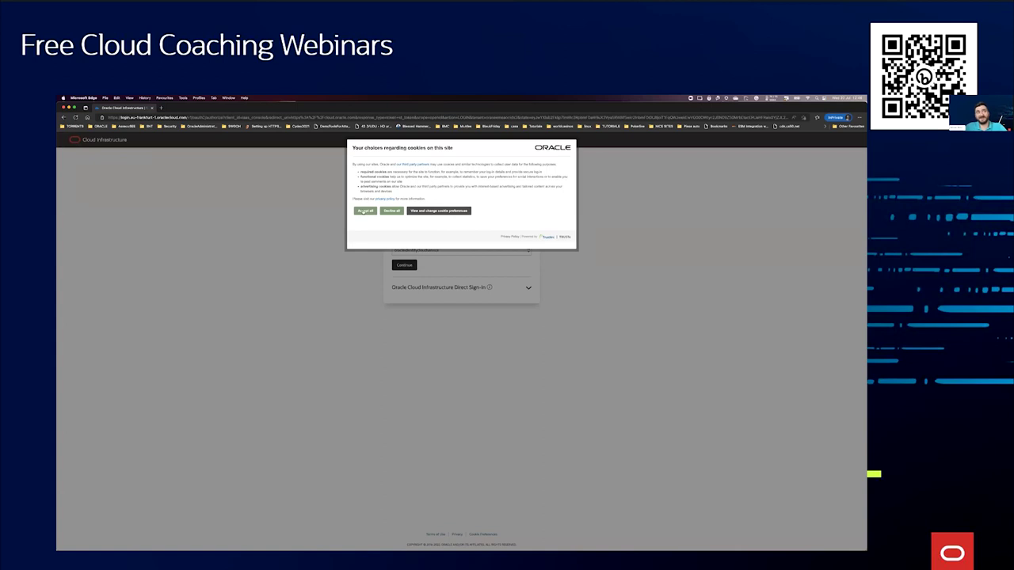
click(391, 211)
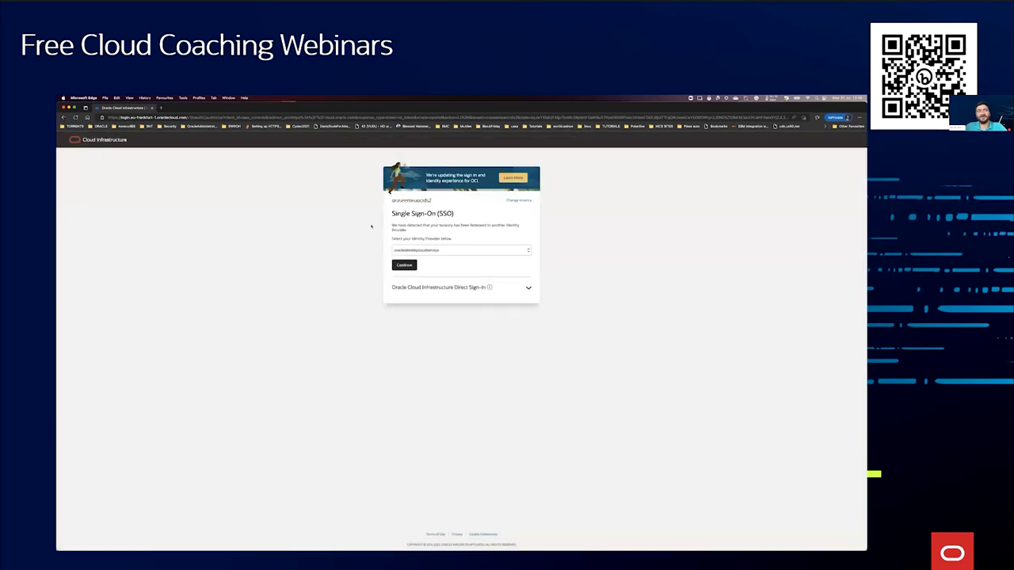
click(408, 267)
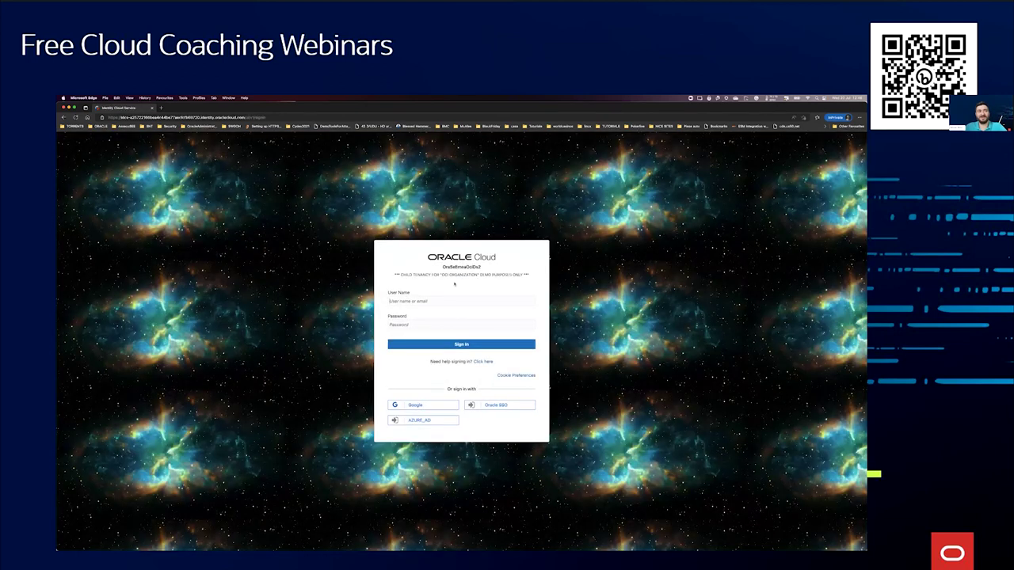
click(420, 405)
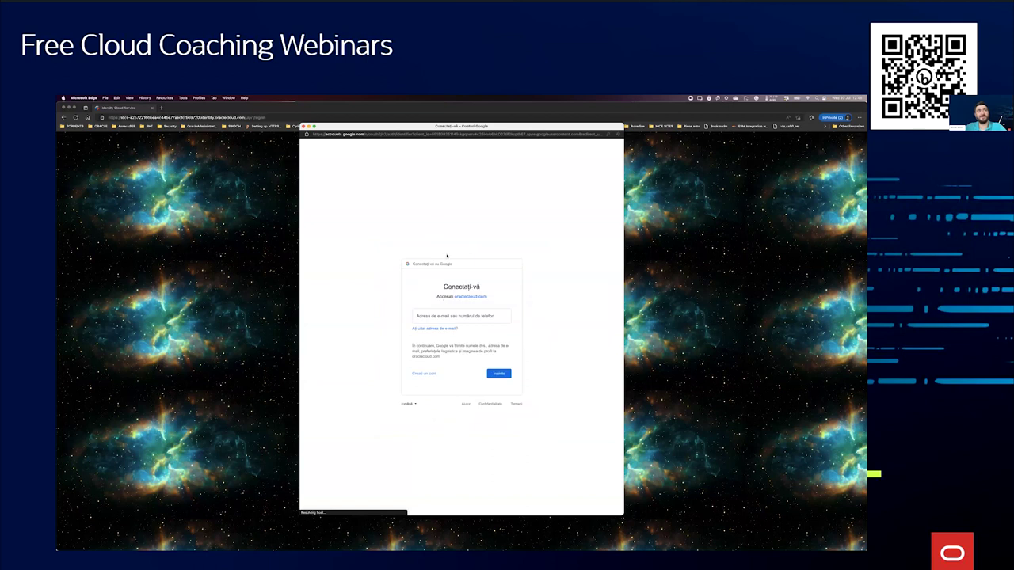
Sign in with the saved Google account, re-entering the account password after a wrong-password error.
click(445, 314)
click(434, 337)
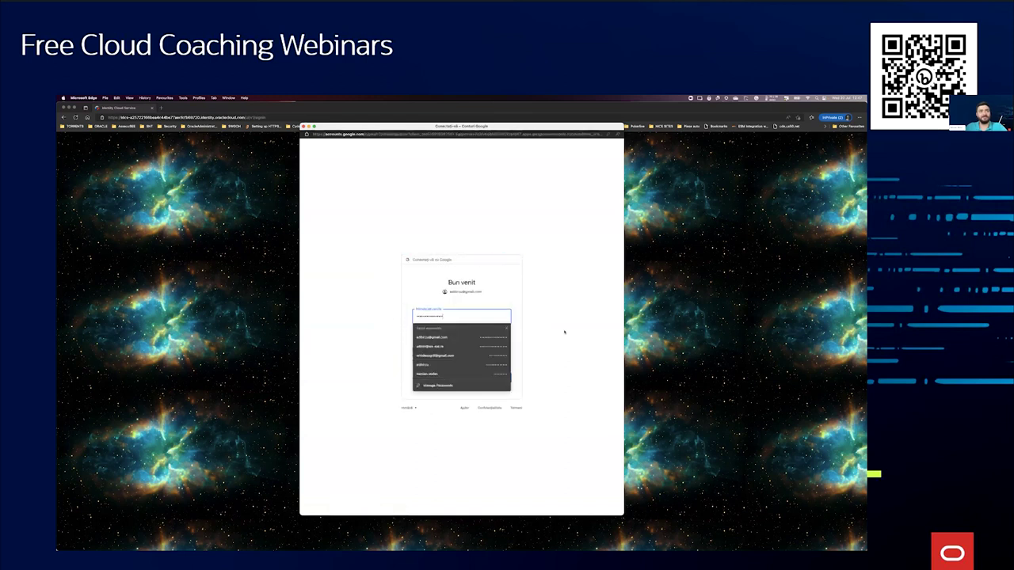
click(498, 380)
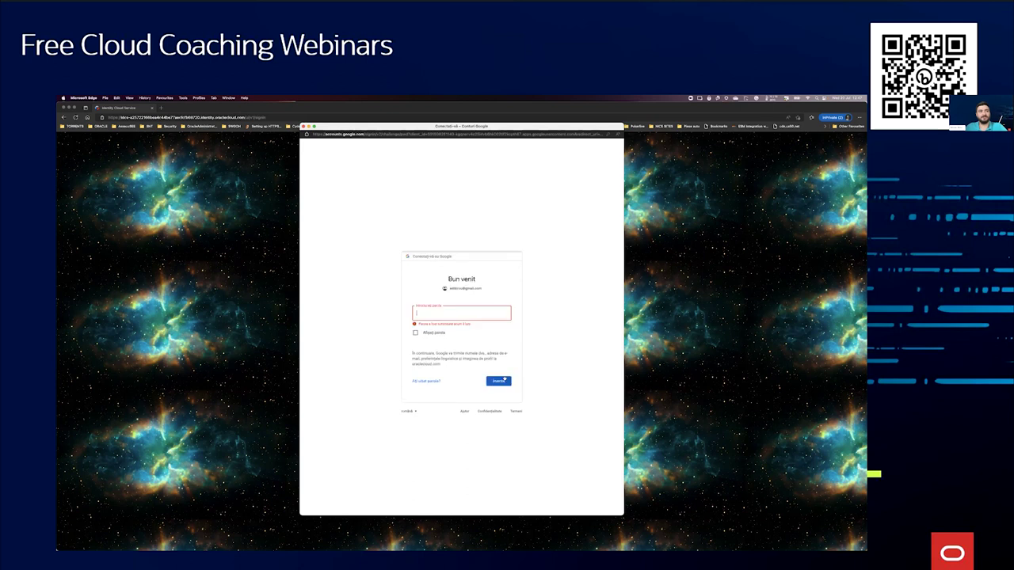
text(•••••)
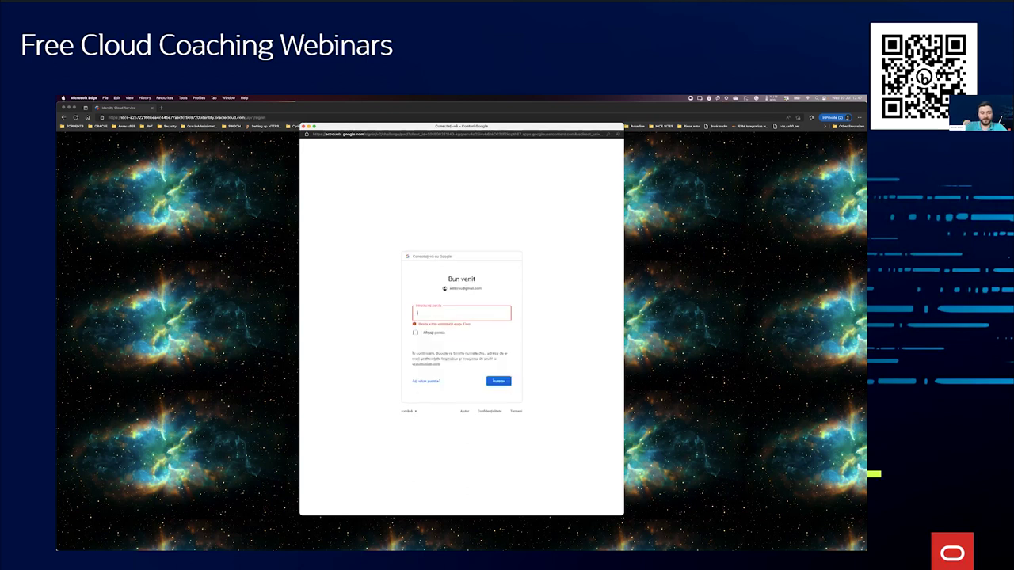
key(Return)
text(•••••)
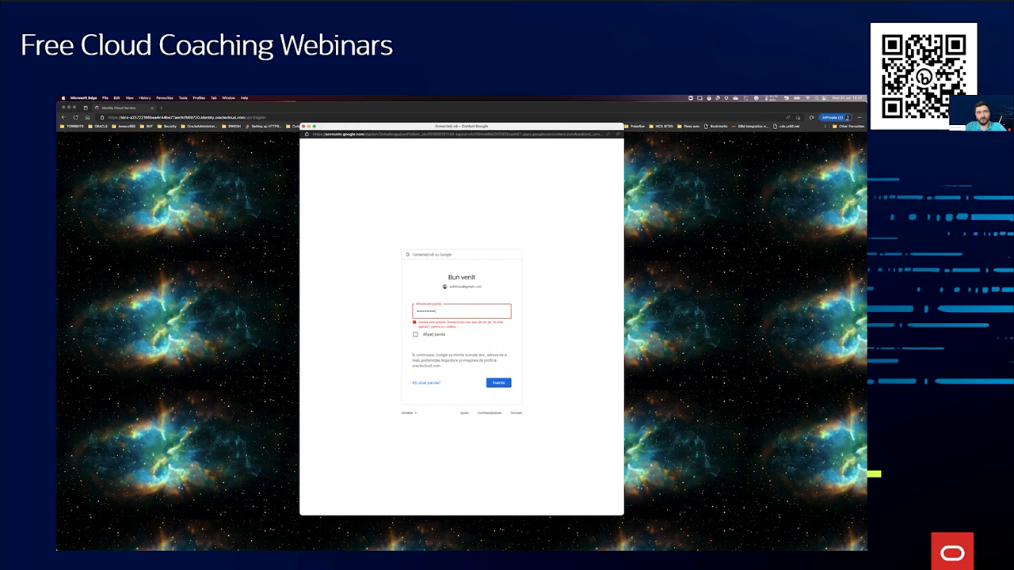
key(Return)
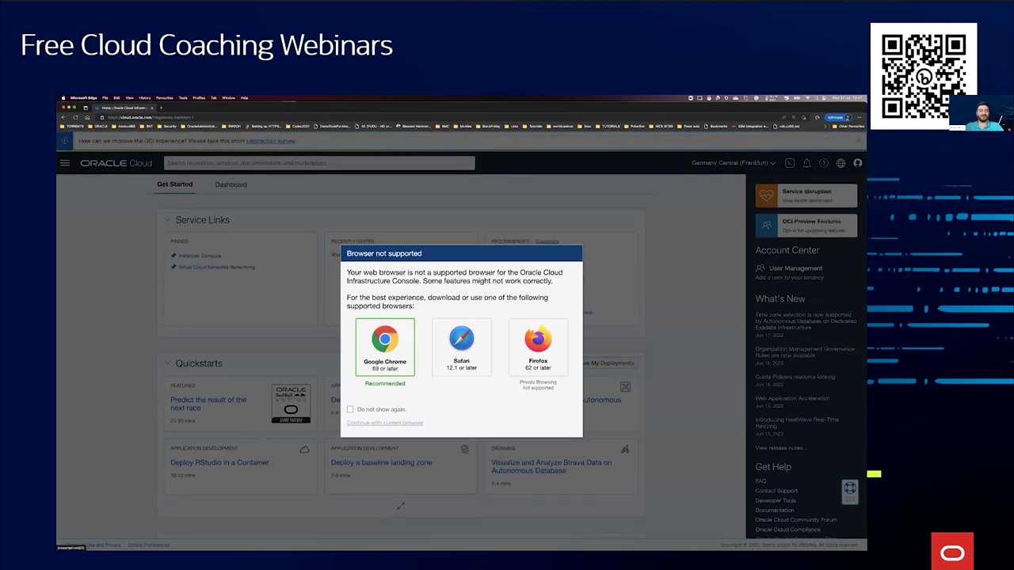
Continue in the current browser, then sign out of the console from the Profile menu in Firefox.
click(411, 423)
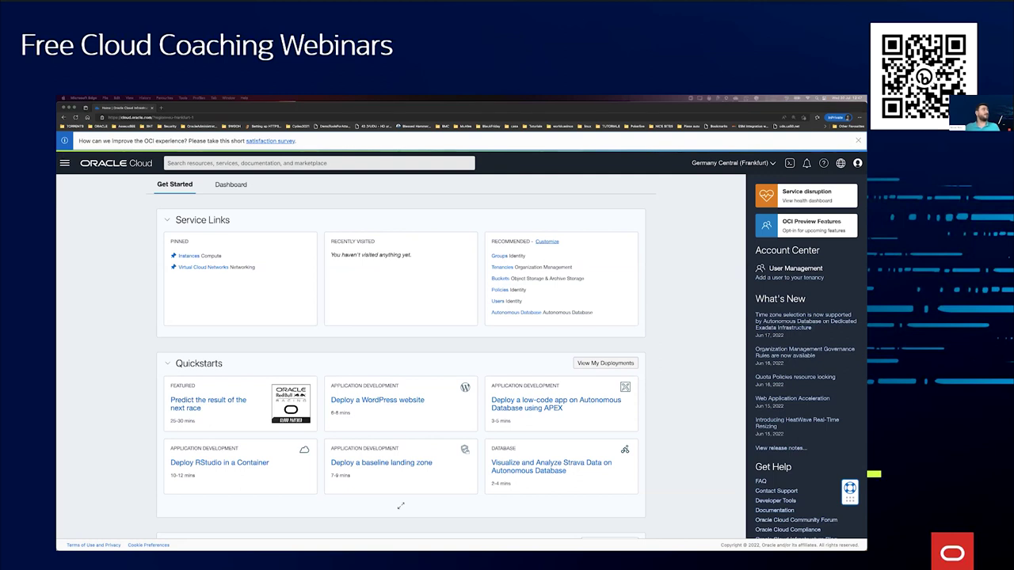
key(super+Tab)
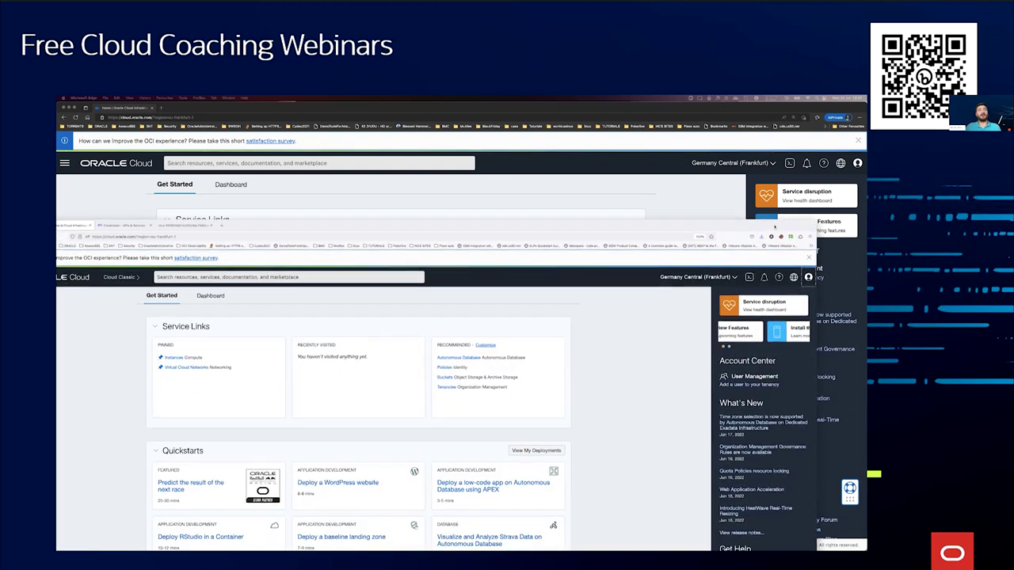
click(858, 159)
click(787, 253)
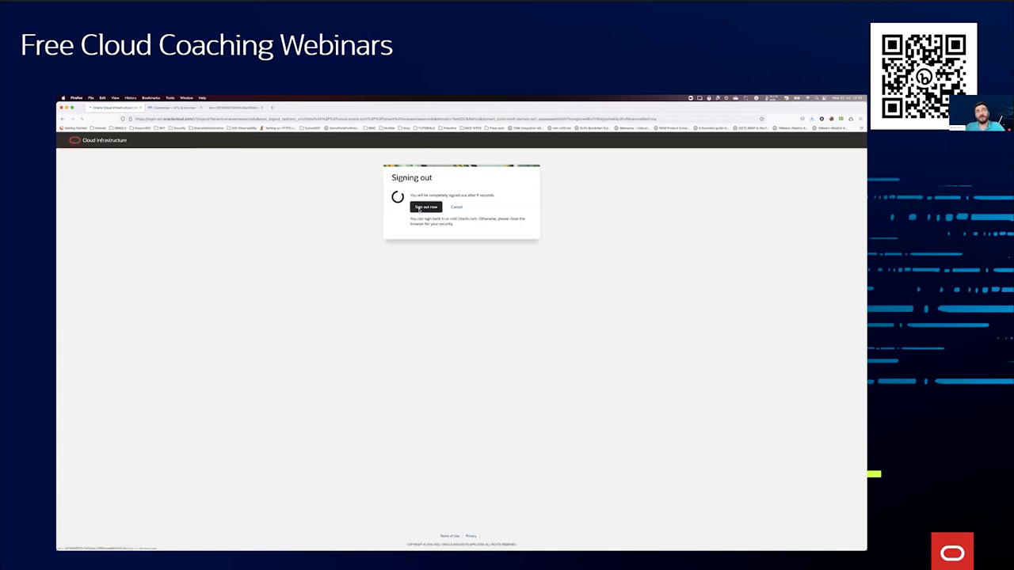
click(419, 208)
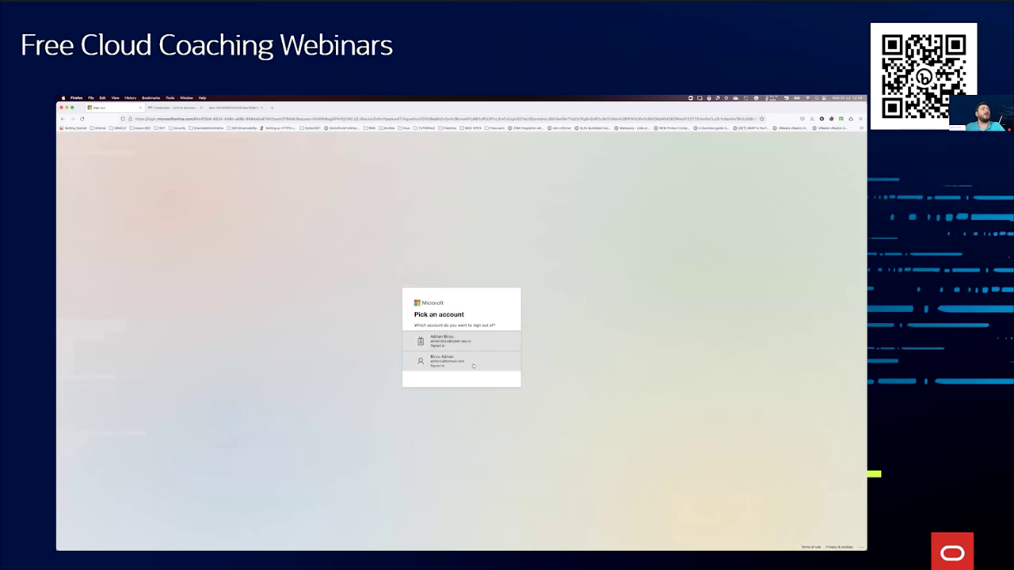
Reopen the Oracle Cloud sign-in site and submit the corrected cloud account name.
click(226, 118)
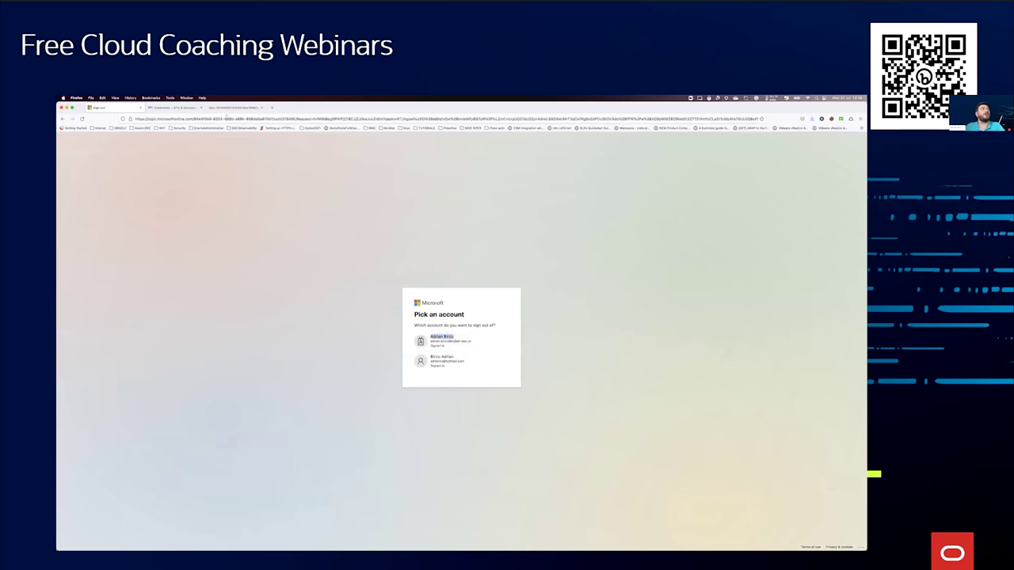
text(cloud)
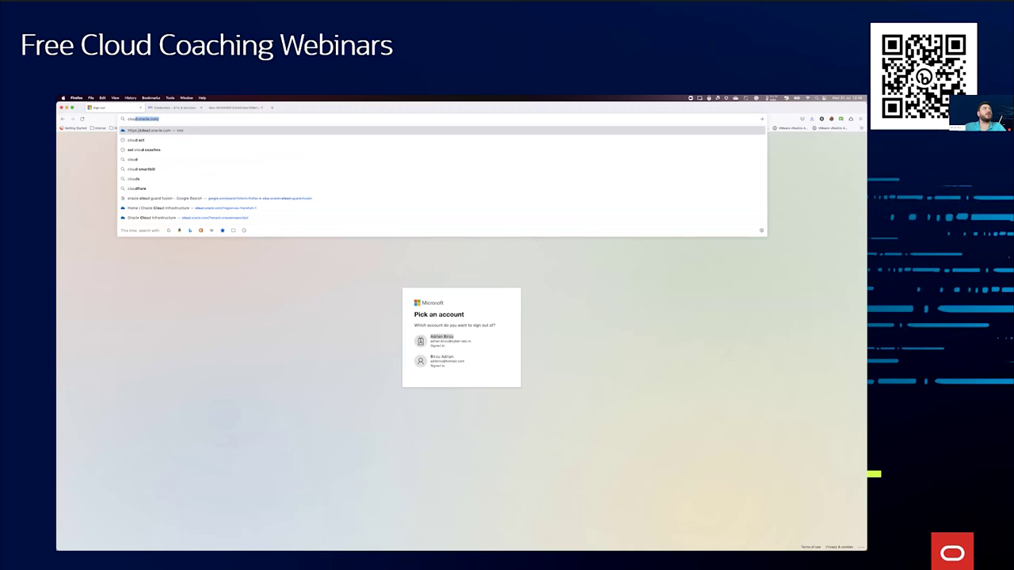
key(Return)
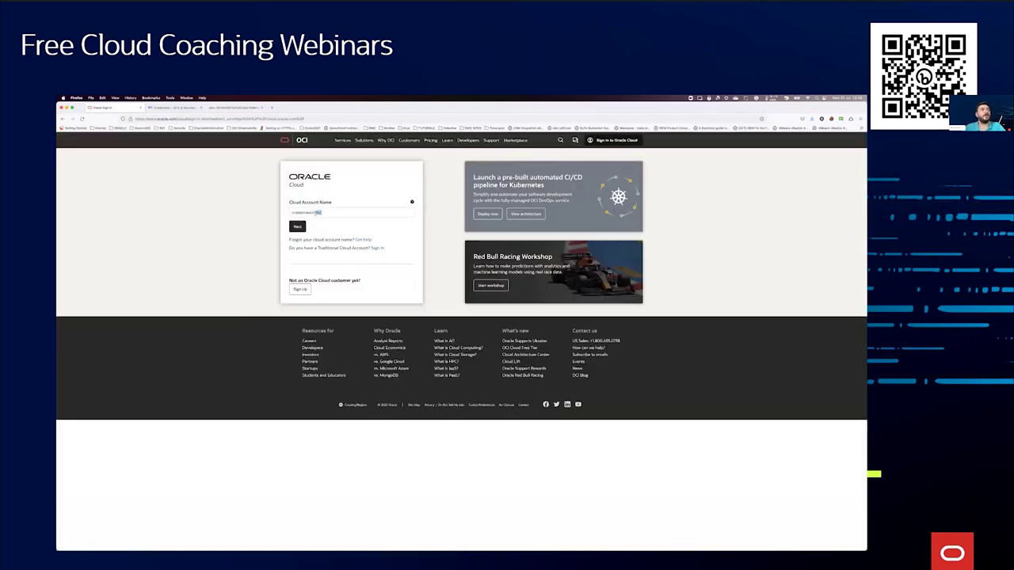
click(312, 262)
drag(312, 261, 323, 260)
key(BackSpace)
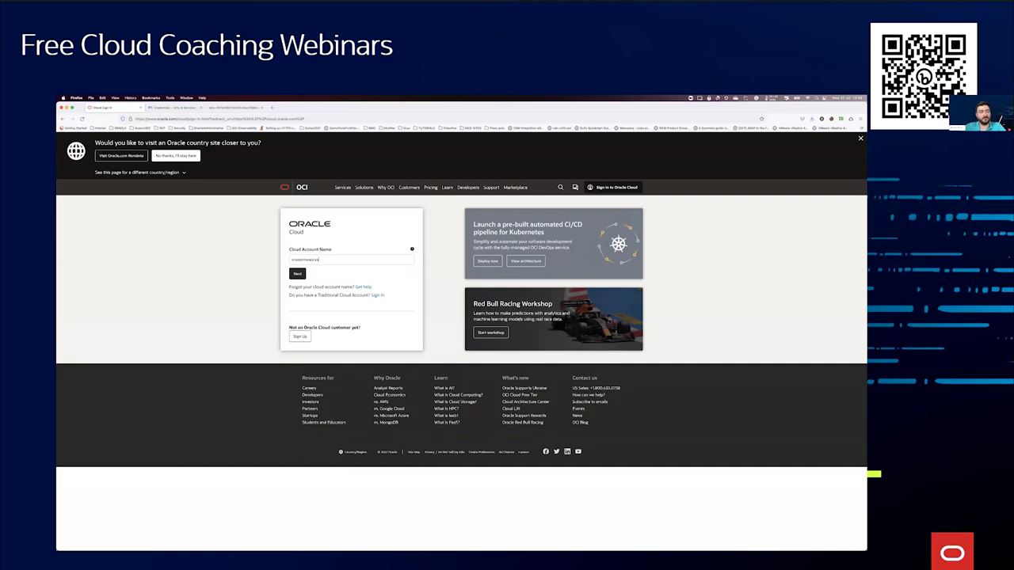
key(Return)
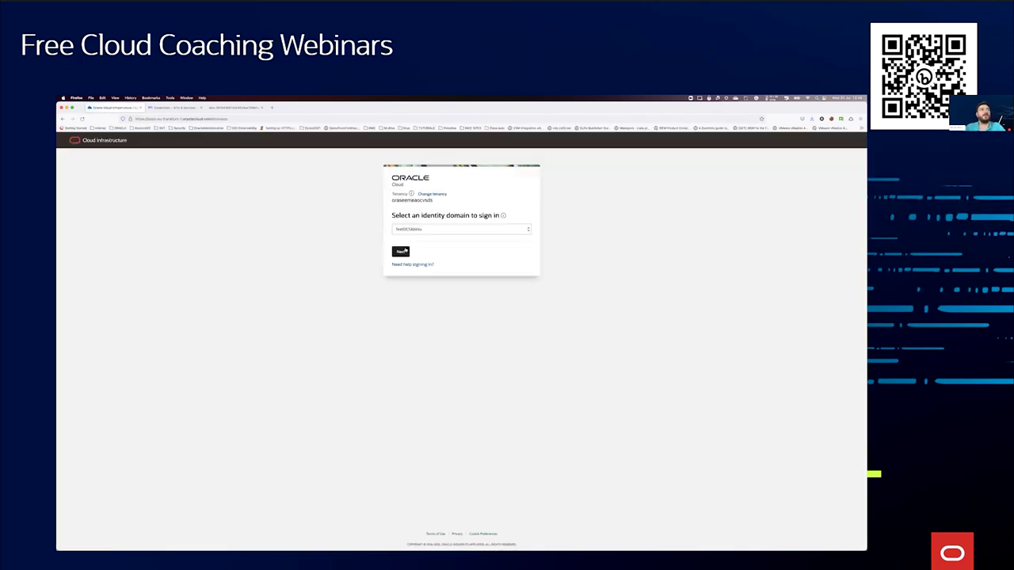
Sign in to the Default identity domain with the saved Oracle account and an authenticator one-time PIN.
click(461, 228)
click(443, 235)
click(401, 251)
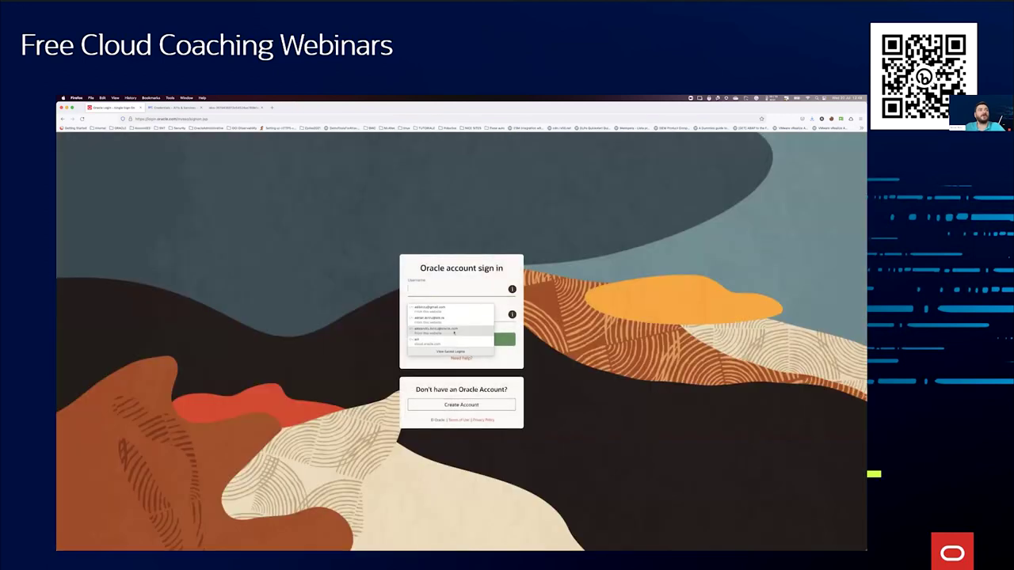
click(448, 329)
click(493, 339)
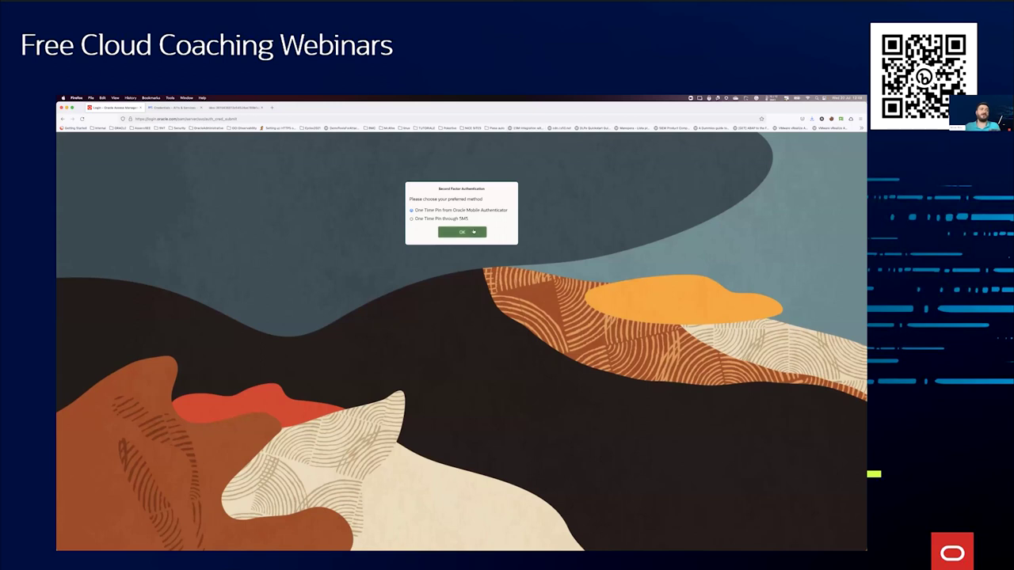
click(461, 232)
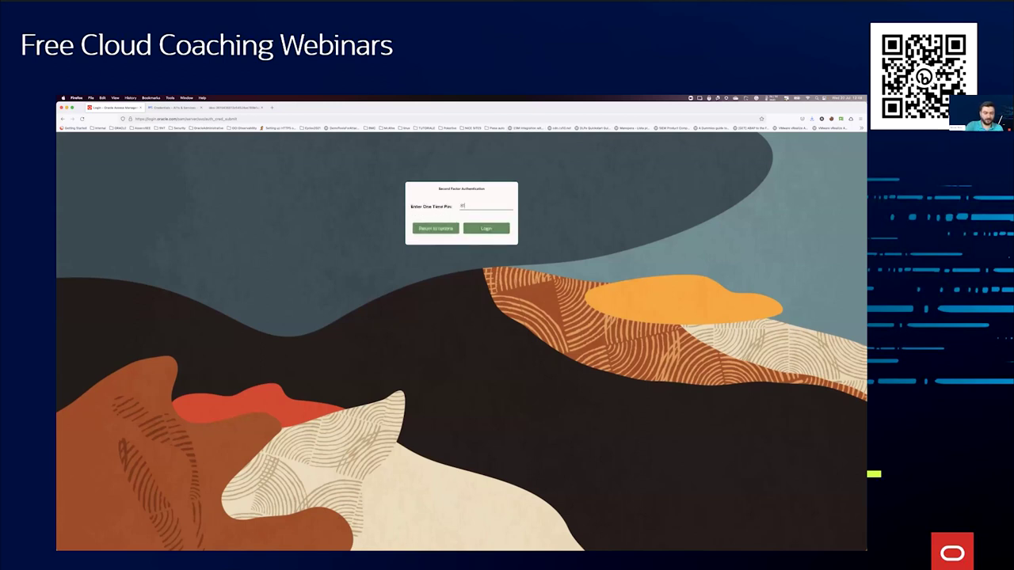
click(485, 228)
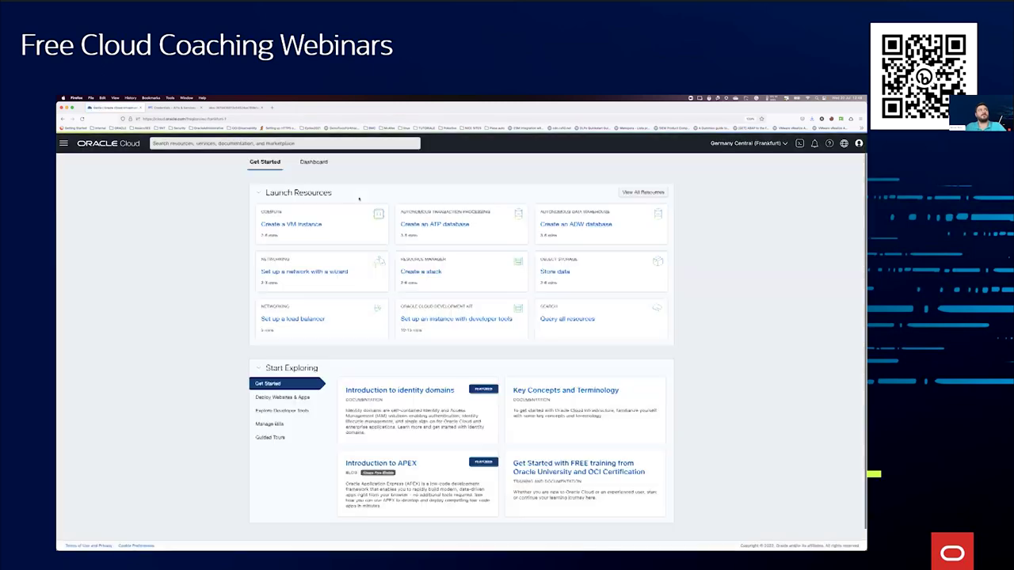
Go to Identity & Security > Domains > TestIDCSAbirzu > Security > Identity providers.
click(64, 159)
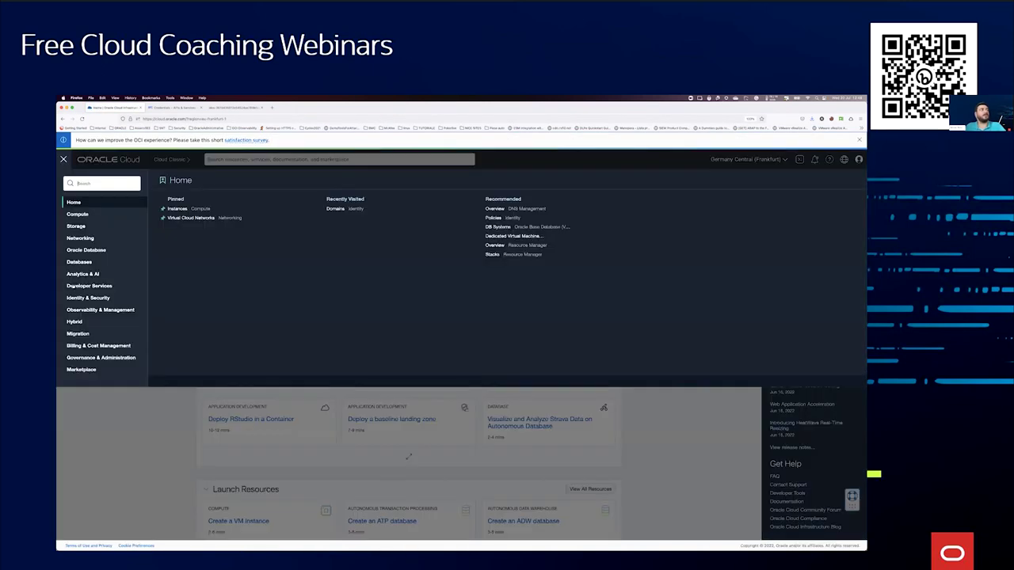
click(103, 297)
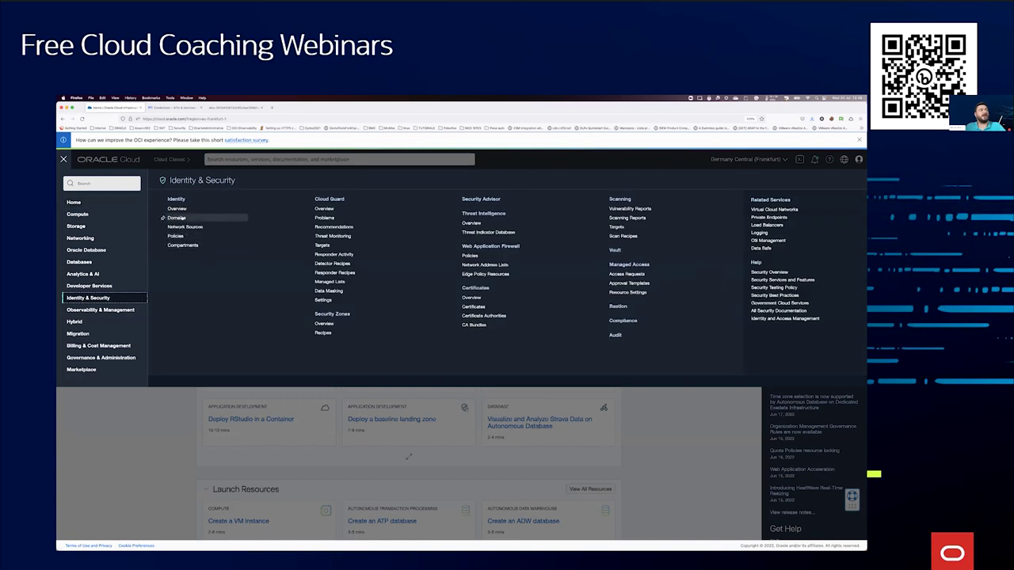
click(181, 218)
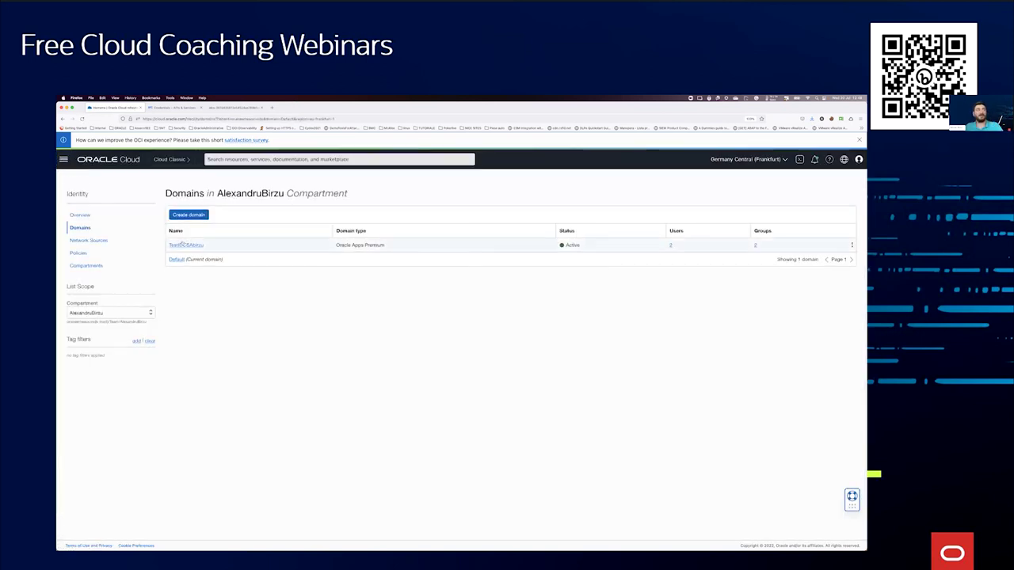
click(186, 244)
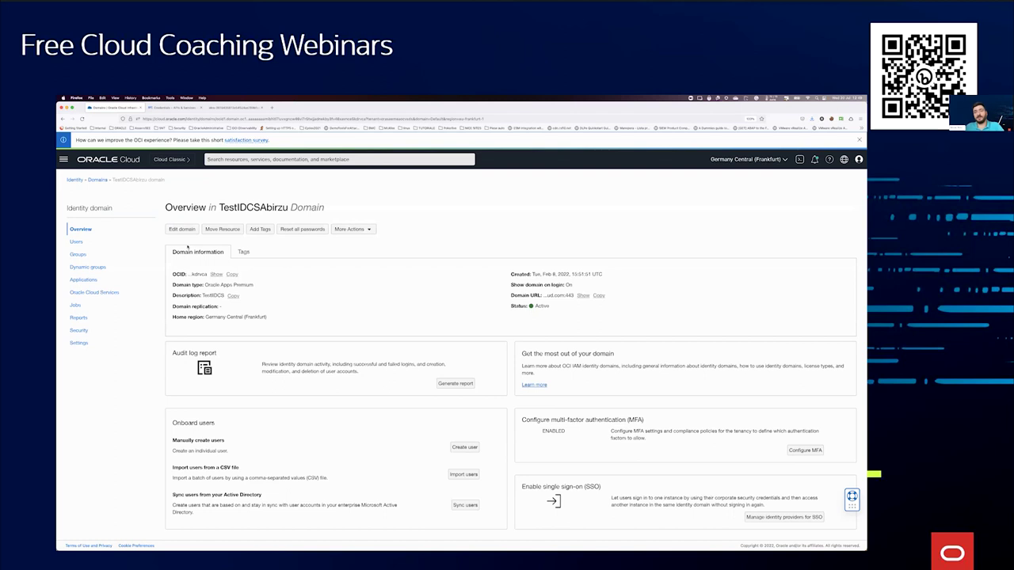
click(79, 331)
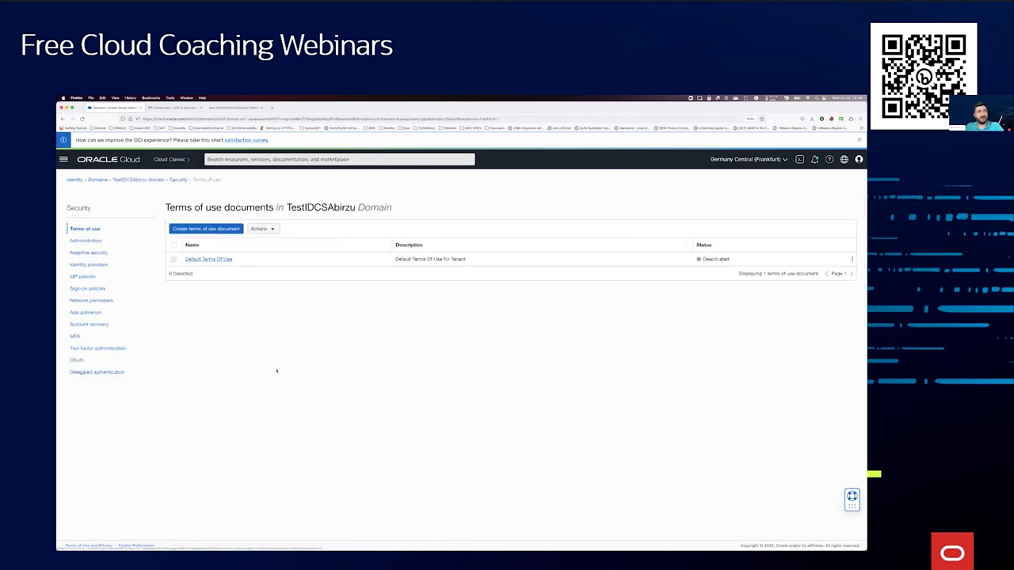
click(89, 264)
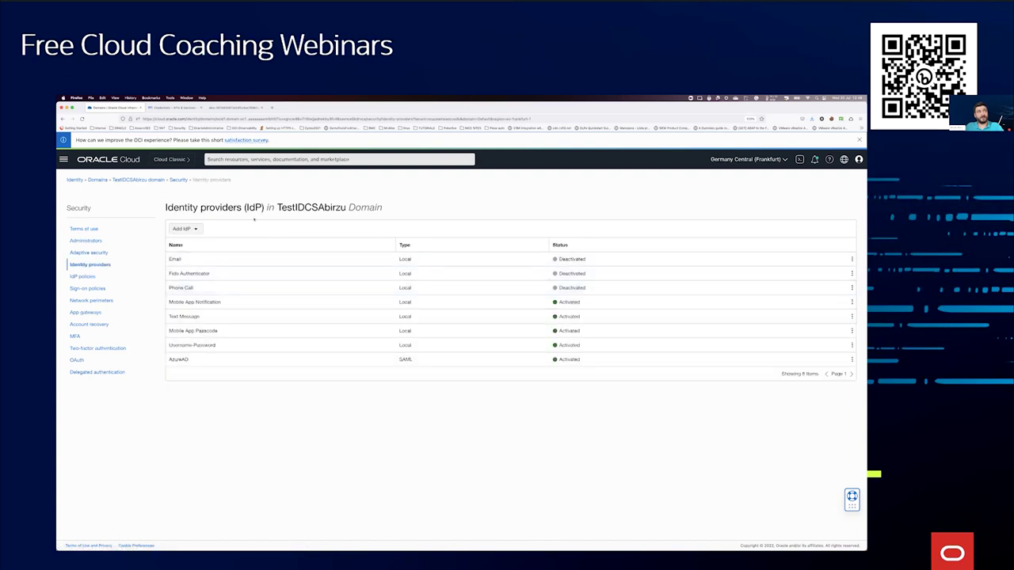
Start adding a social identity provider named 'Giogle', then reload the Google Cloud credentials page.
click(198, 229)
click(204, 255)
click(396, 237)
text(Giogle)
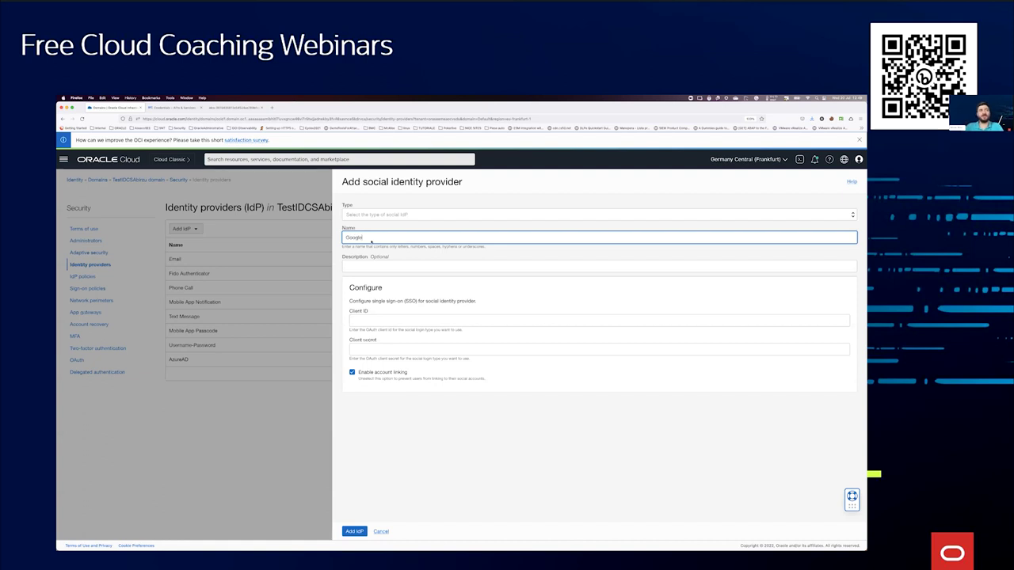
click(393, 321)
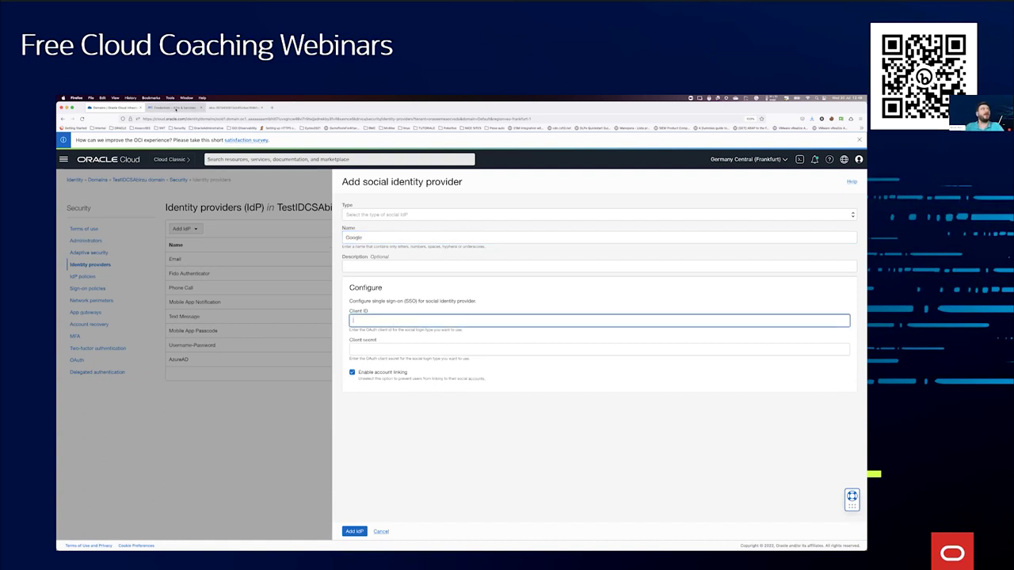
click(173, 107)
click(129, 173)
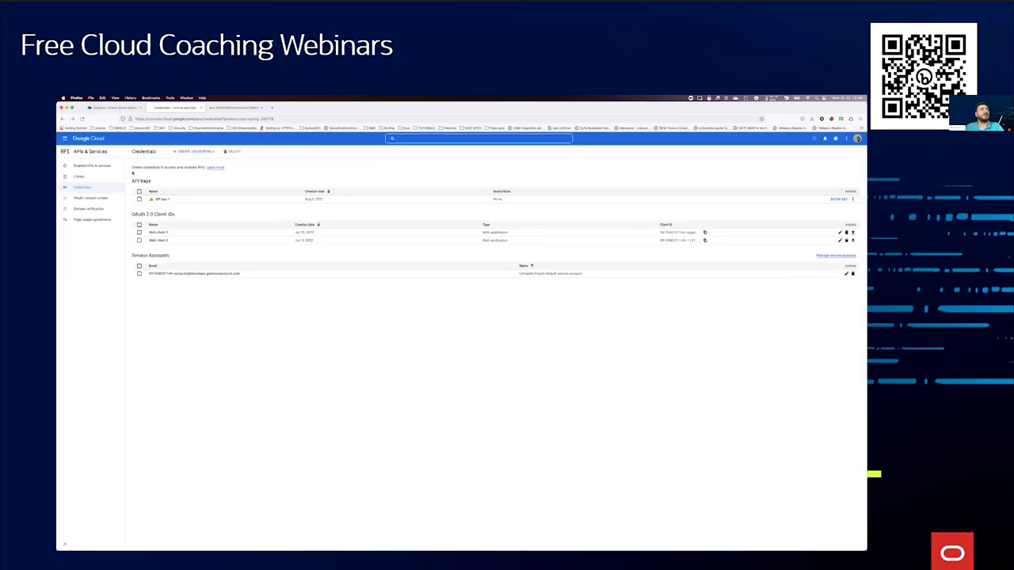
Copy the Google web client's Client ID into the OCI Client ID field, removing the leading space.
click(158, 232)
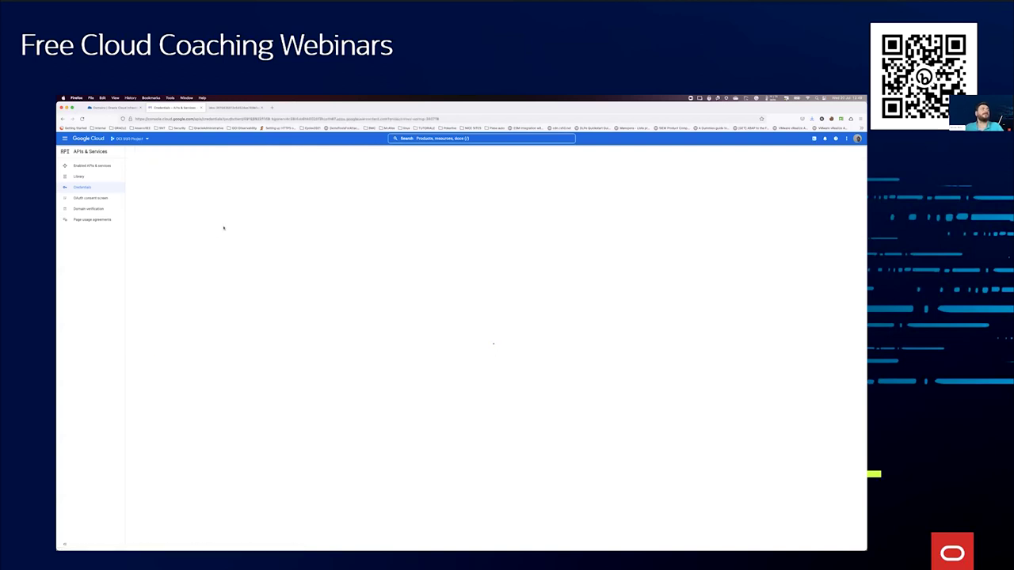
triple_click(393, 174)
key(super+c)
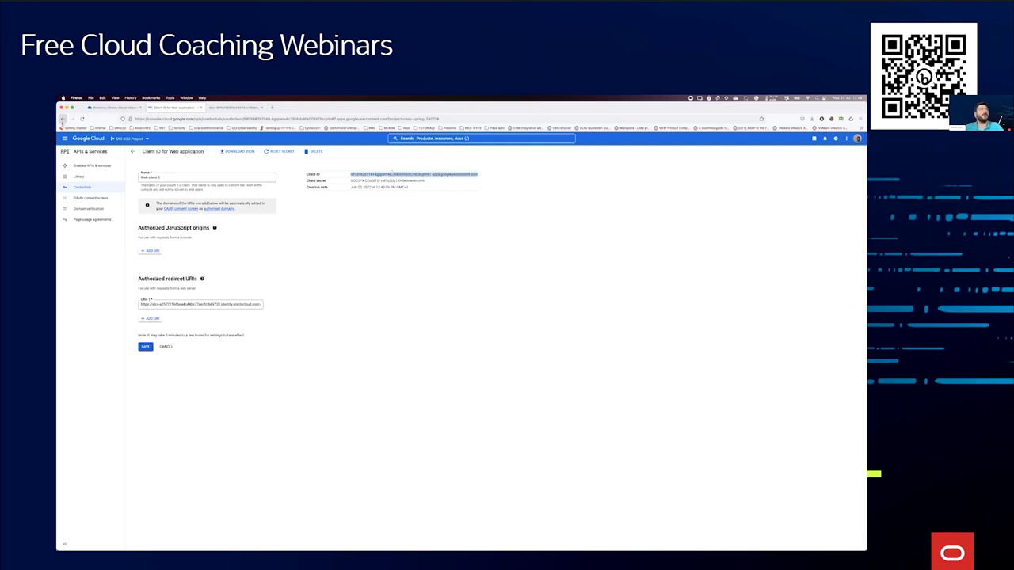
key(ctrl+shift+Tab)
key(super+v)
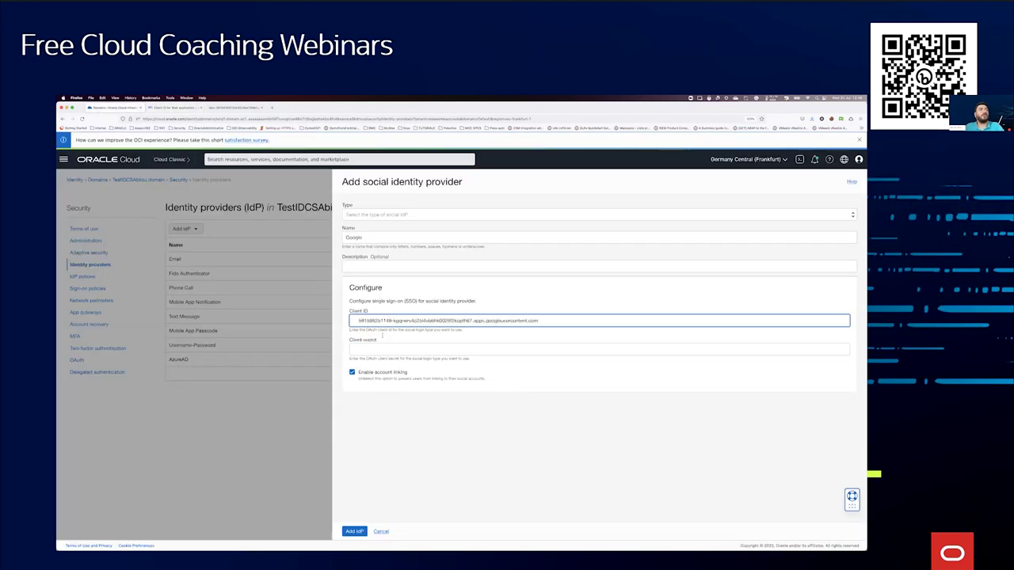
drag(359, 319, 315, 320)
key(BackSpace)
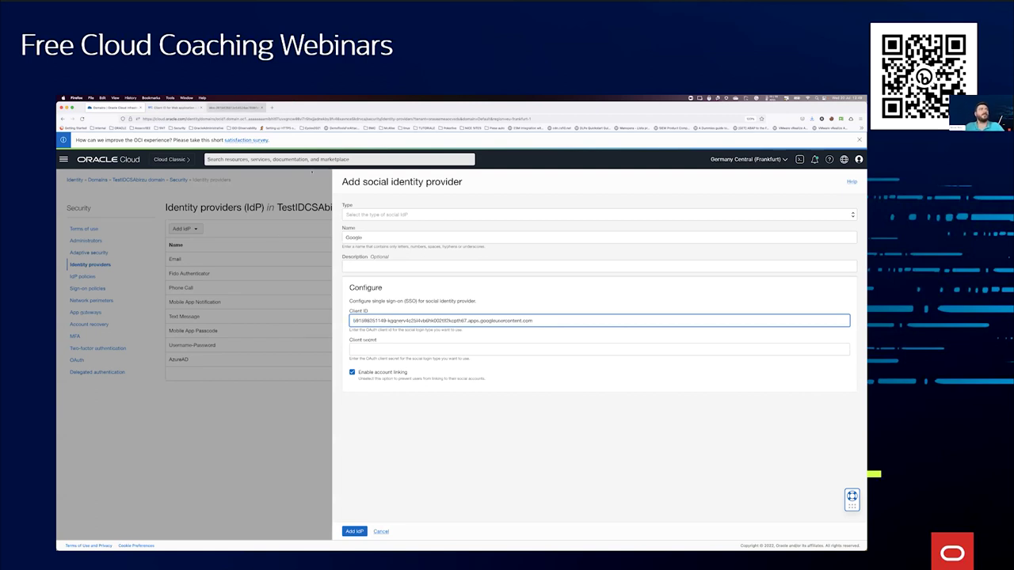
Copy the Google client secret into the OCI Client secret field, removing the leading space.
click(237, 107)
click(171, 107)
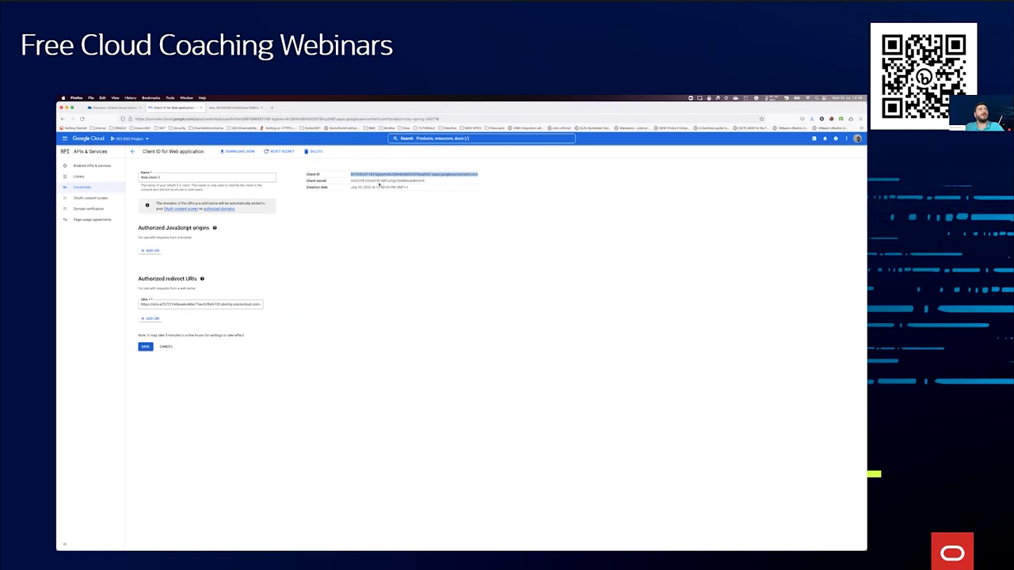
triple_click(379, 180)
right_click(379, 181)
click(396, 186)
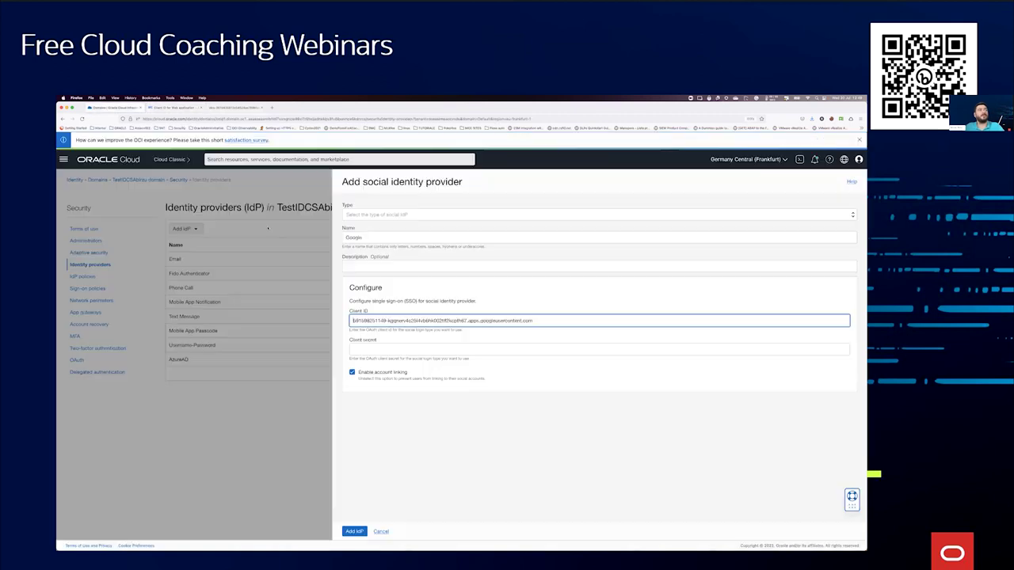
click(115, 107)
click(364, 349)
key(super+v)
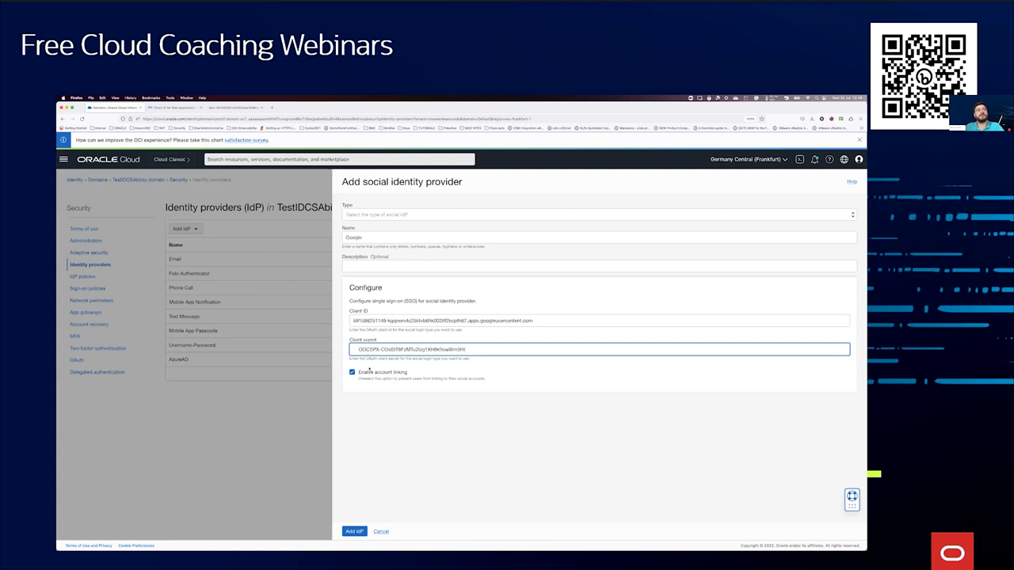
key(BackSpace)
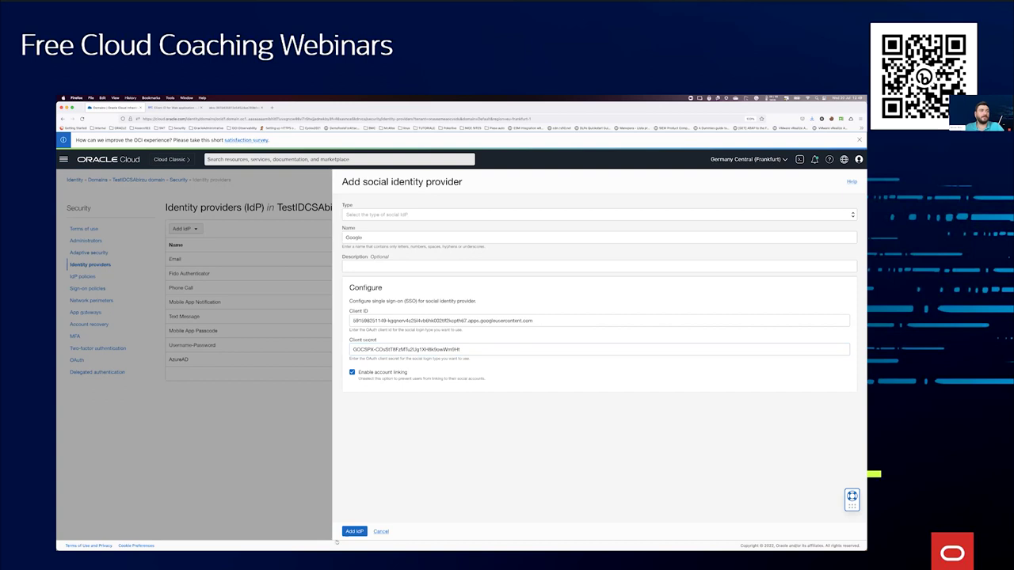
Set the social provider type to Google and add the identity provider.
click(352, 532)
click(392, 215)
click(373, 226)
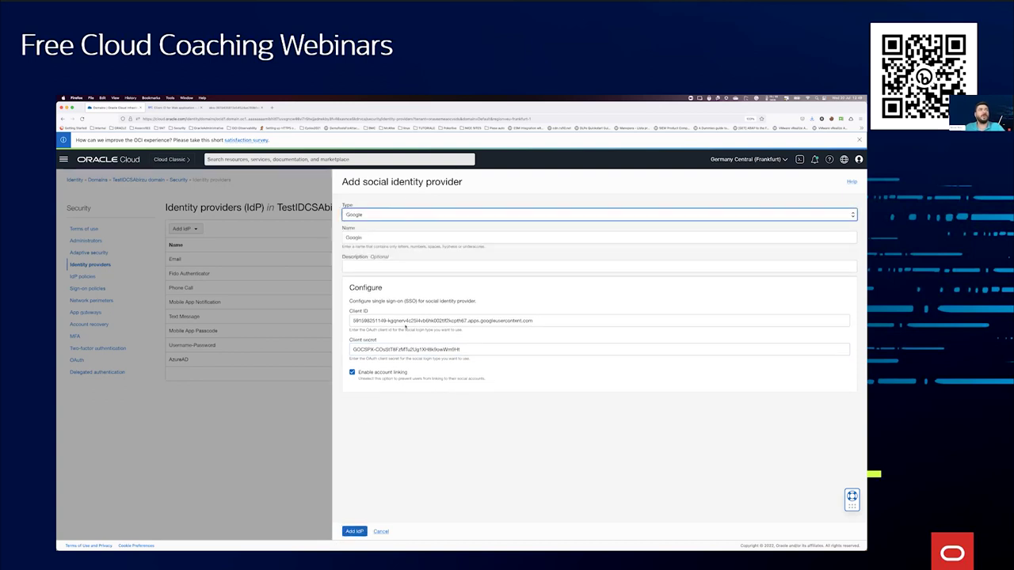
key(Return)
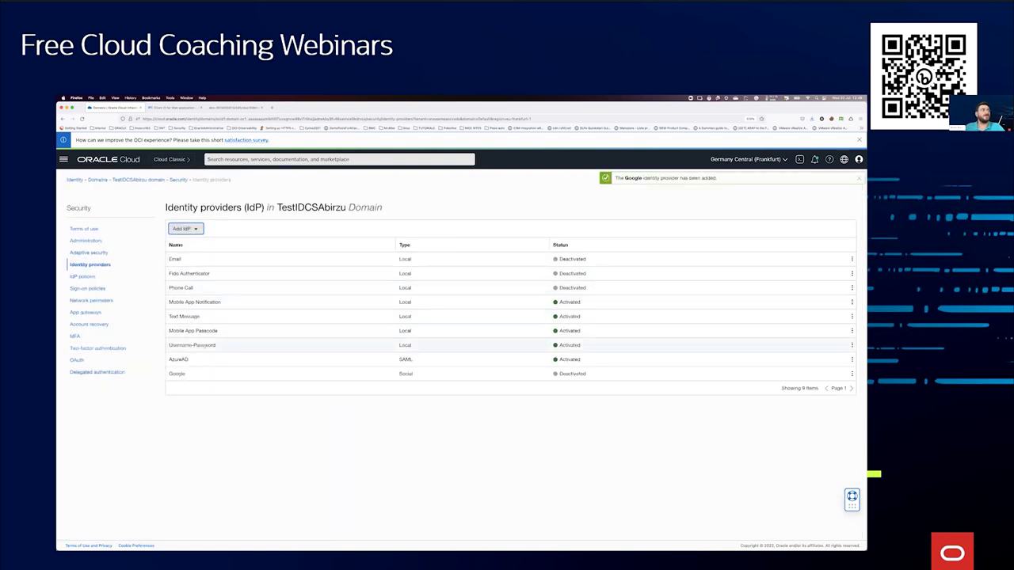
Activate the Google identity provider.
click(851, 373)
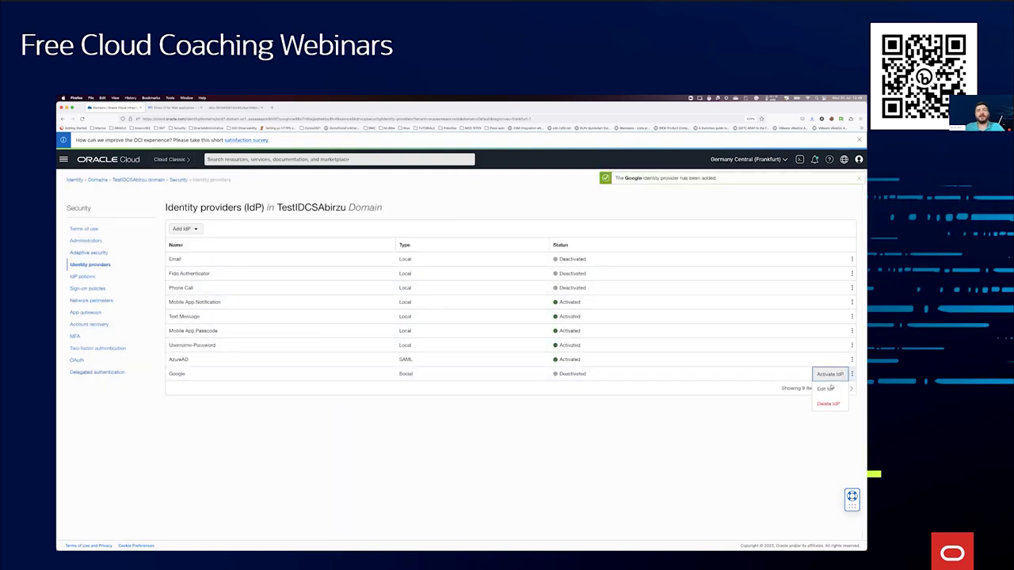
click(830, 374)
click(285, 244)
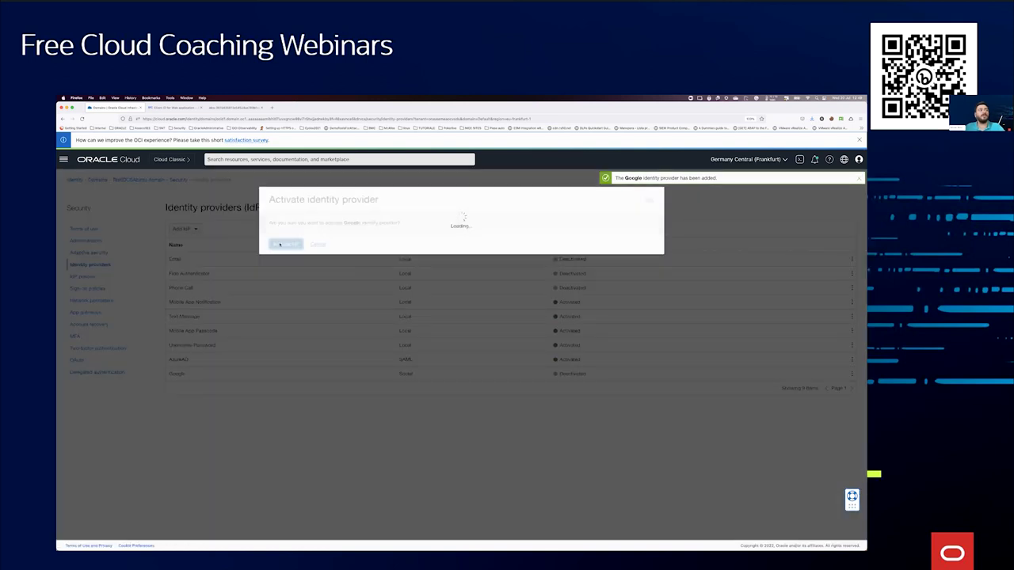
Edit the Default IdP Rule of the Default Identity Provider Policy and list the providers available to assign.
click(83, 276)
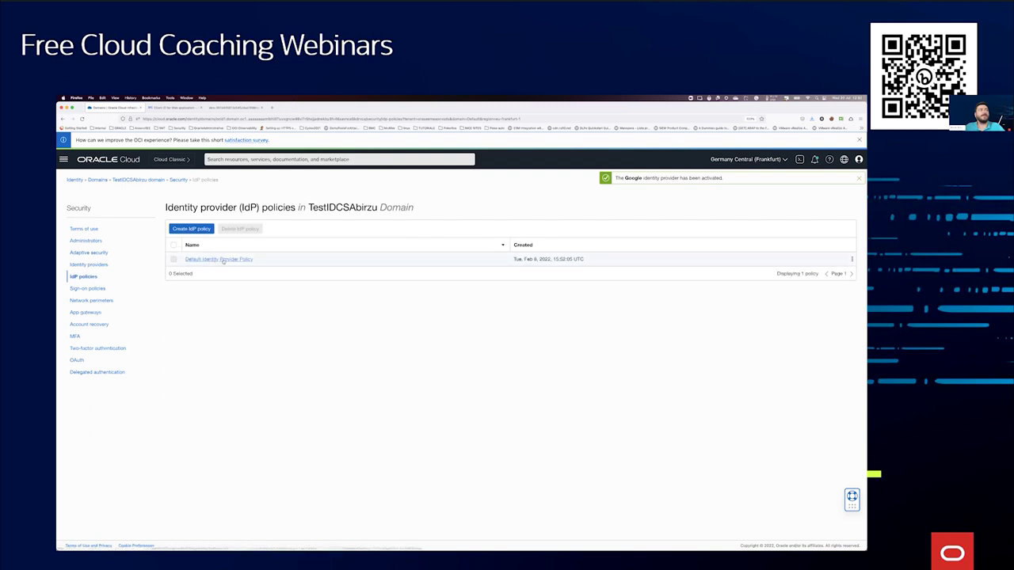
click(222, 259)
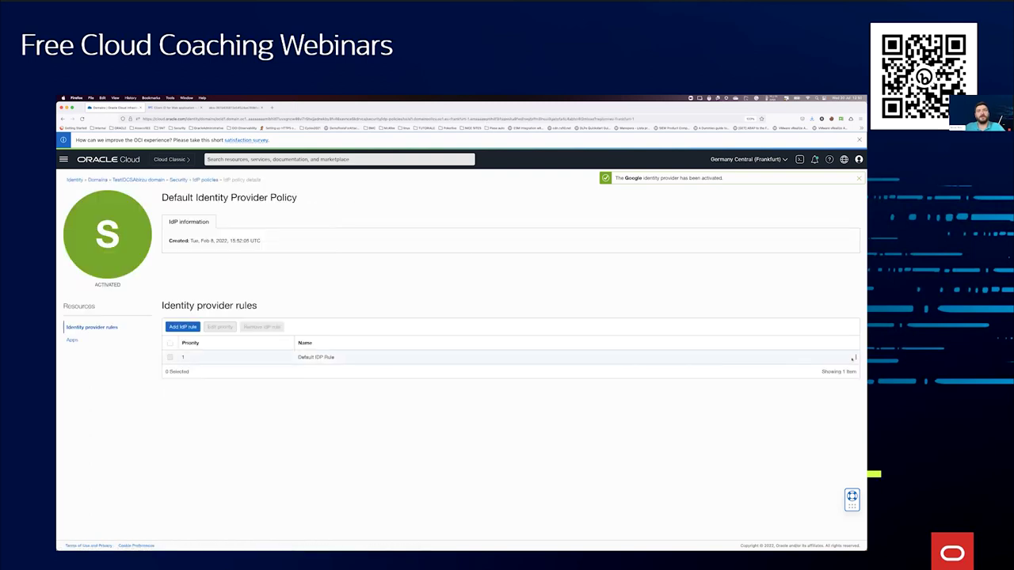
click(855, 357)
click(824, 357)
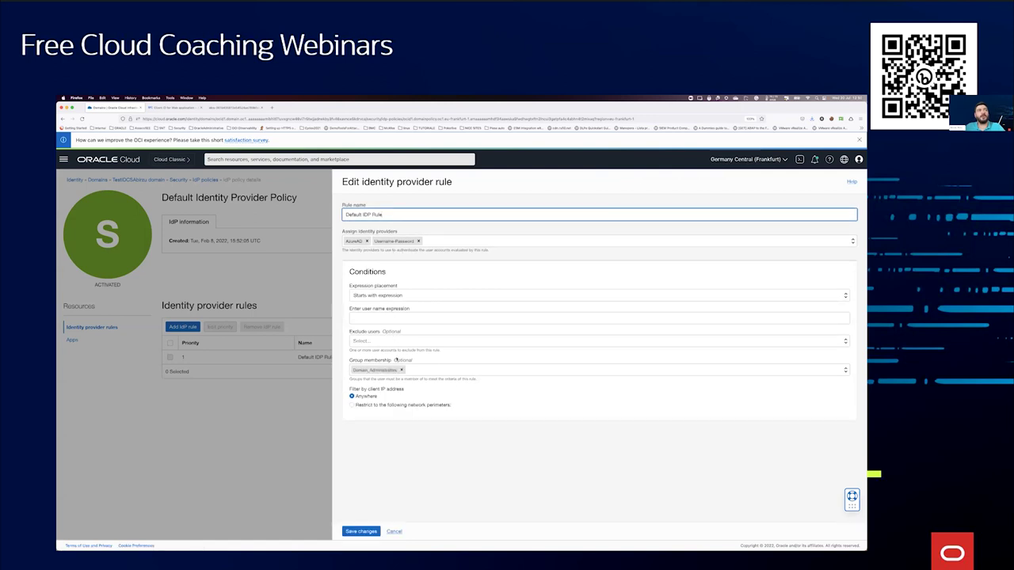
click(449, 240)
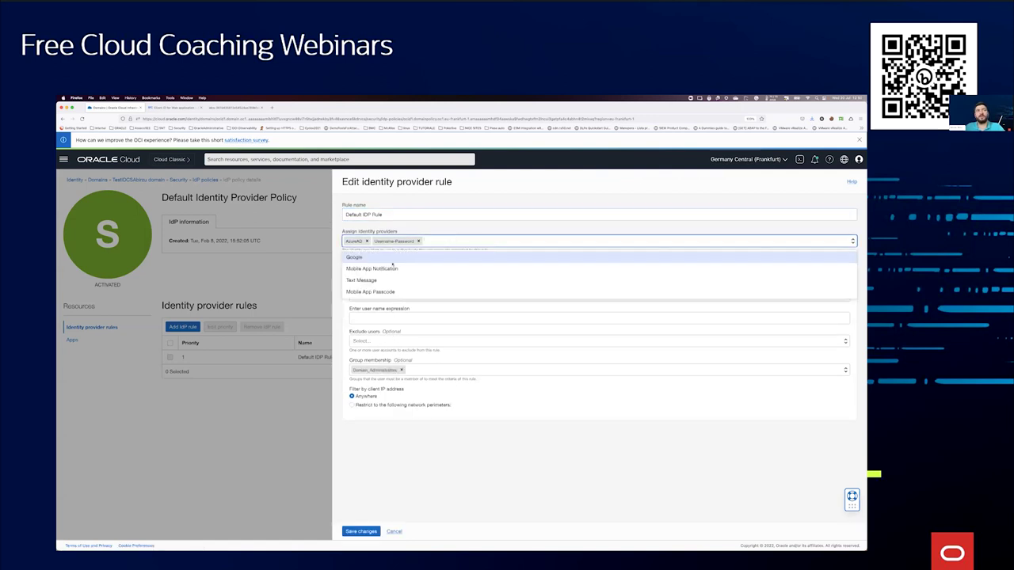